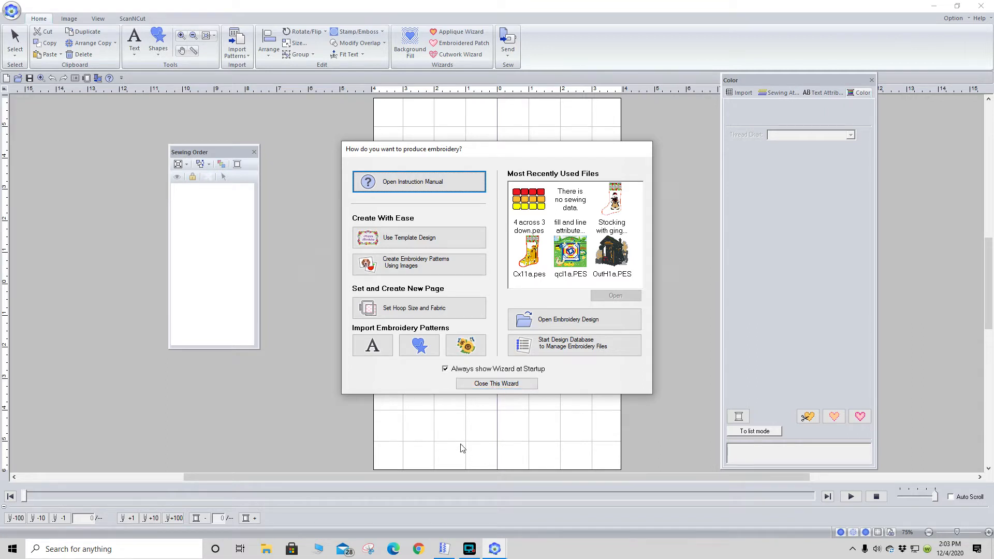
# Set up a new design page with the 8" x 12" hoop size and cotton fabric.
pyautogui.click(412, 310)
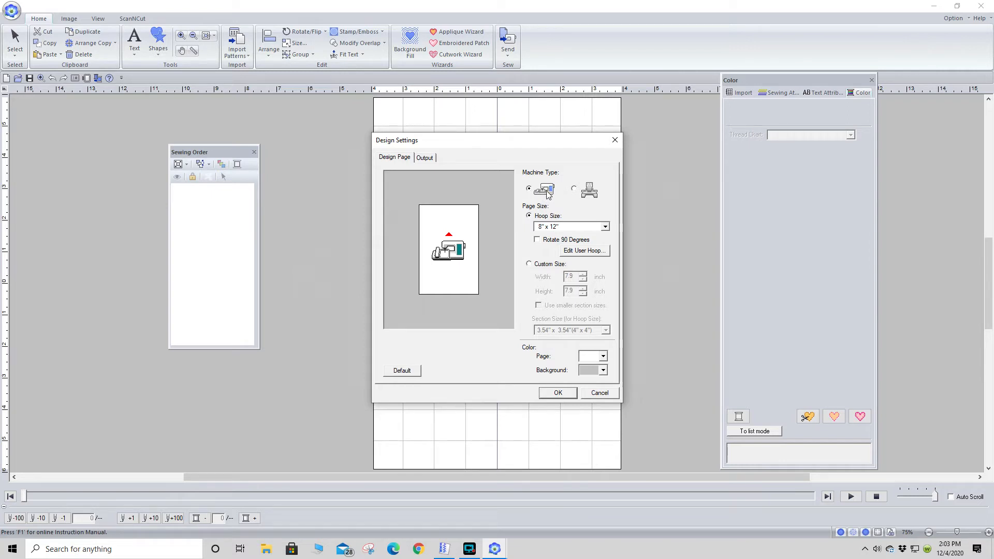
pyautogui.click(562, 395)
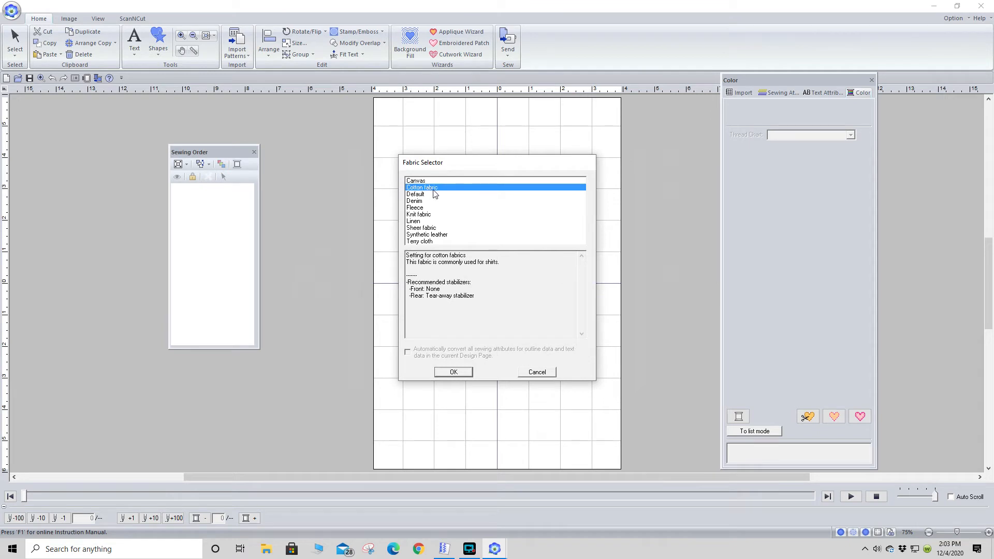
pyautogui.click(454, 373)
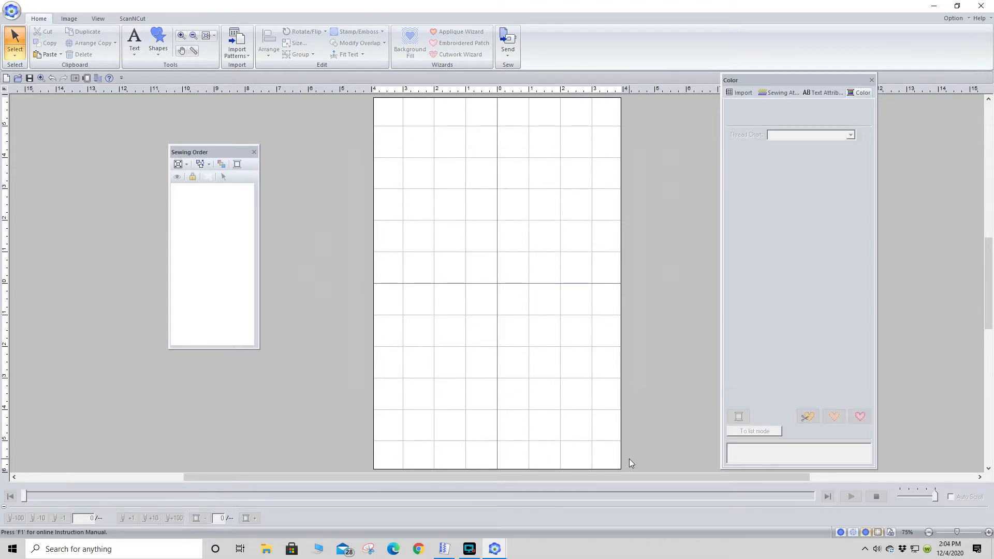
pyautogui.click(98, 19)
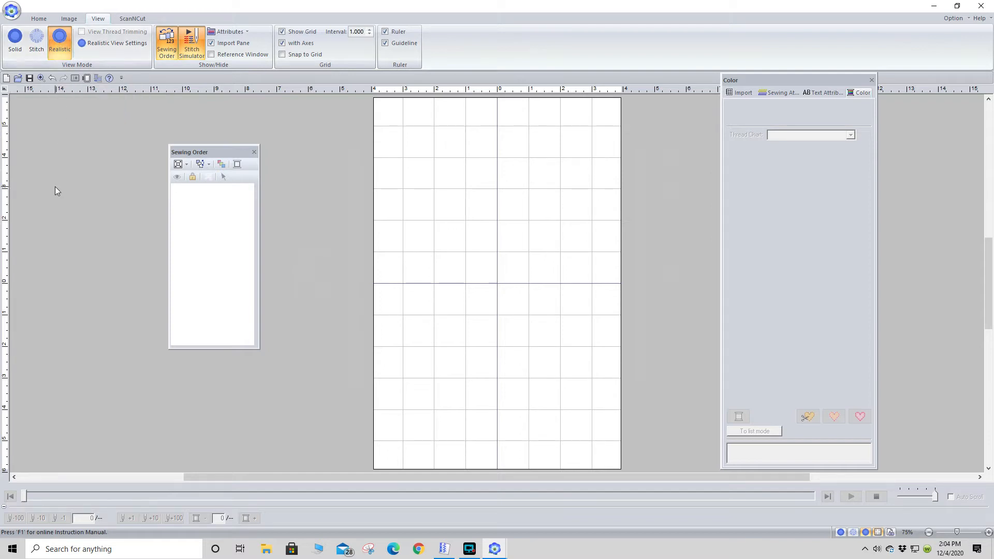
pyautogui.click(38, 19)
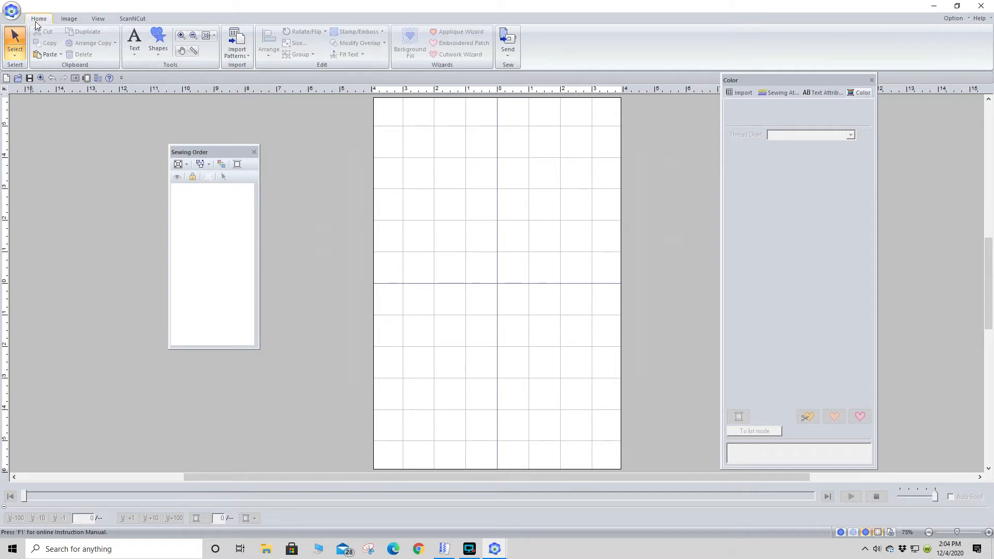
# Draw a rounded rectangle about 2.1 by 1.6 inches in the page's upper-left corner and set its outline to Running Stitch.
pyautogui.click(158, 37)
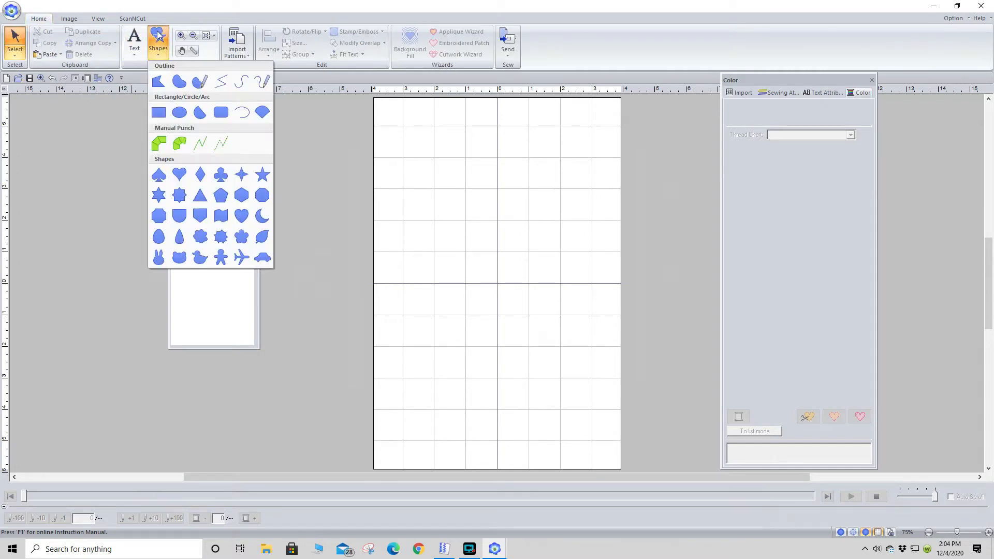
pyautogui.click(221, 113)
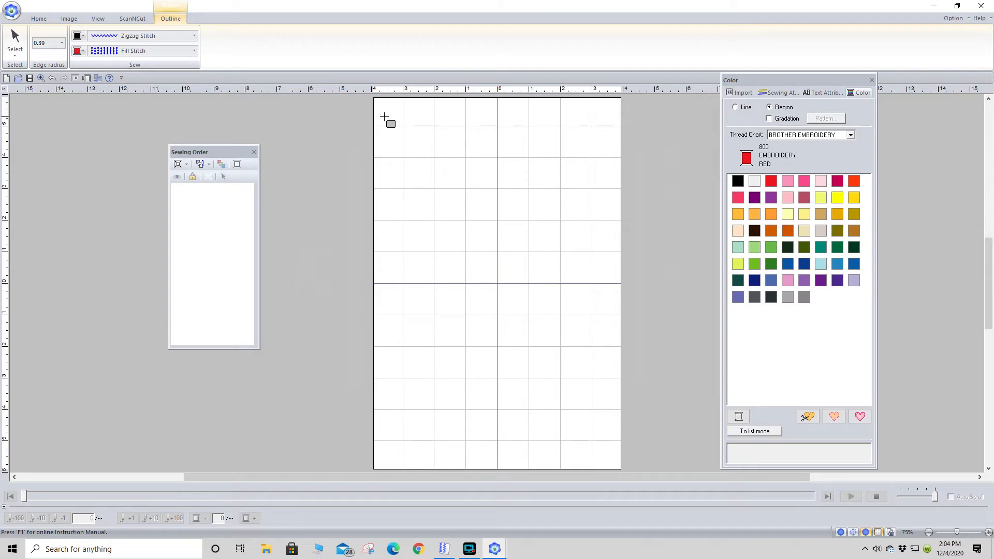
pyautogui.moveTo(382, 104); pyautogui.dragTo(446, 152)
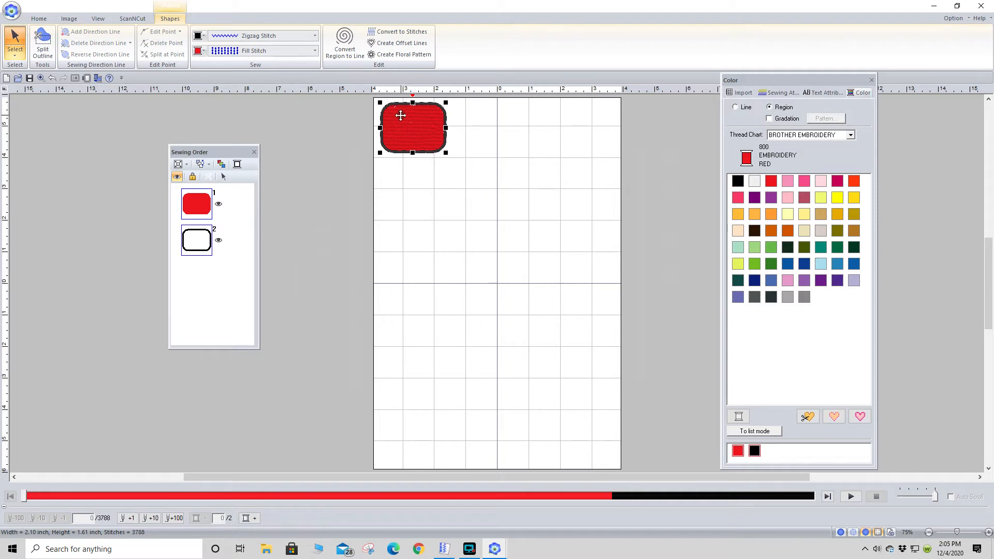
pyautogui.click(316, 36)
pyautogui.click(288, 71)
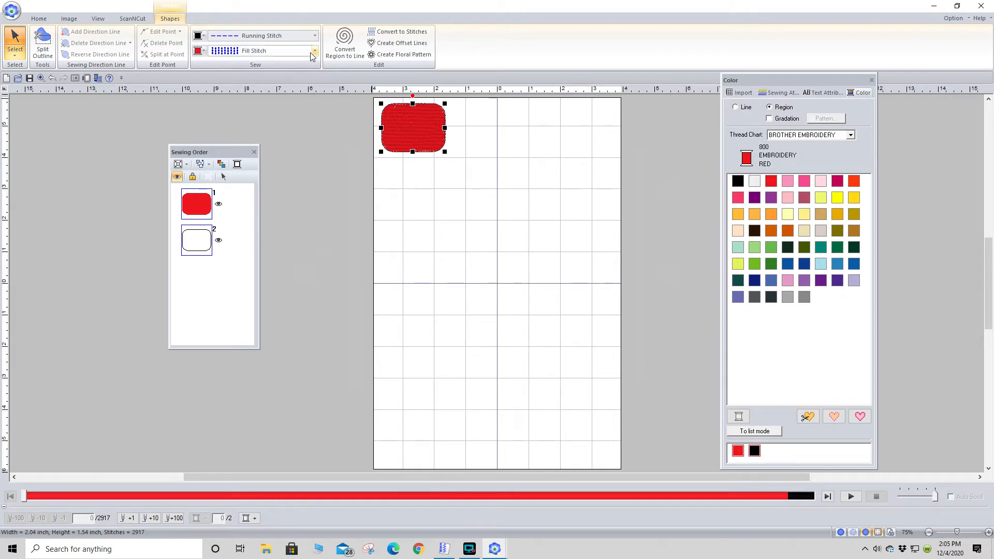
# Resize the rounded rectangle to 1.5 by 1.5 inches with the aspect ratio unlocked.
pyautogui.click(39, 19)
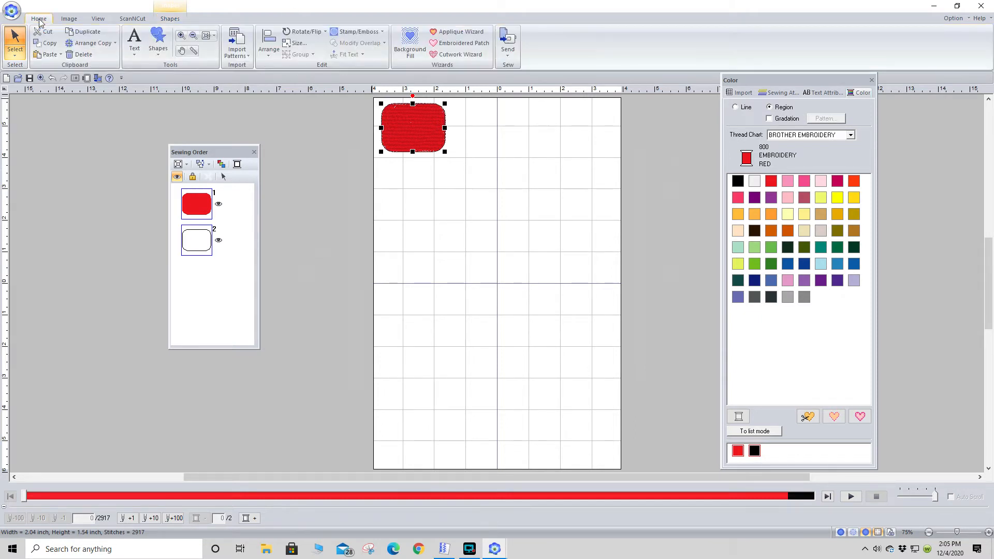
pyautogui.click(298, 43)
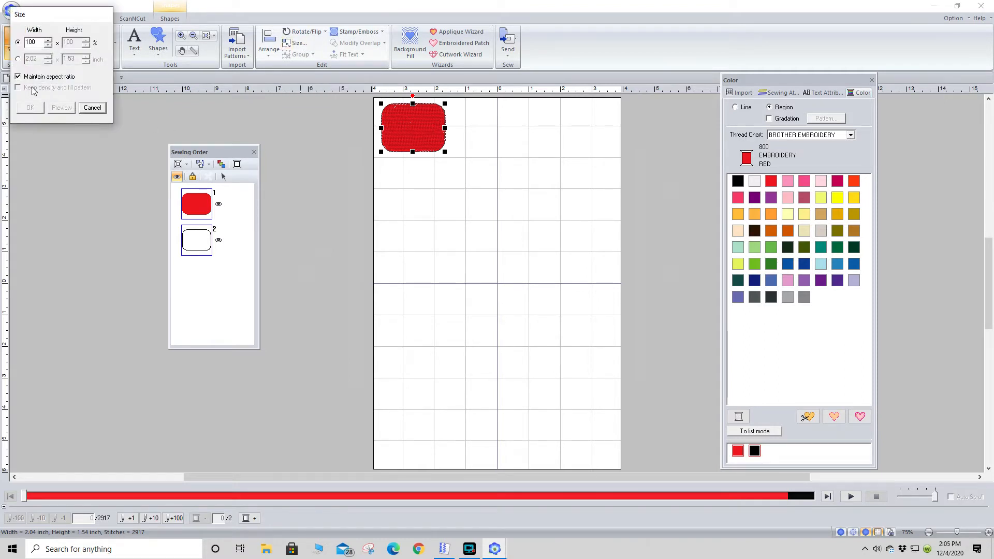
pyautogui.click(19, 76)
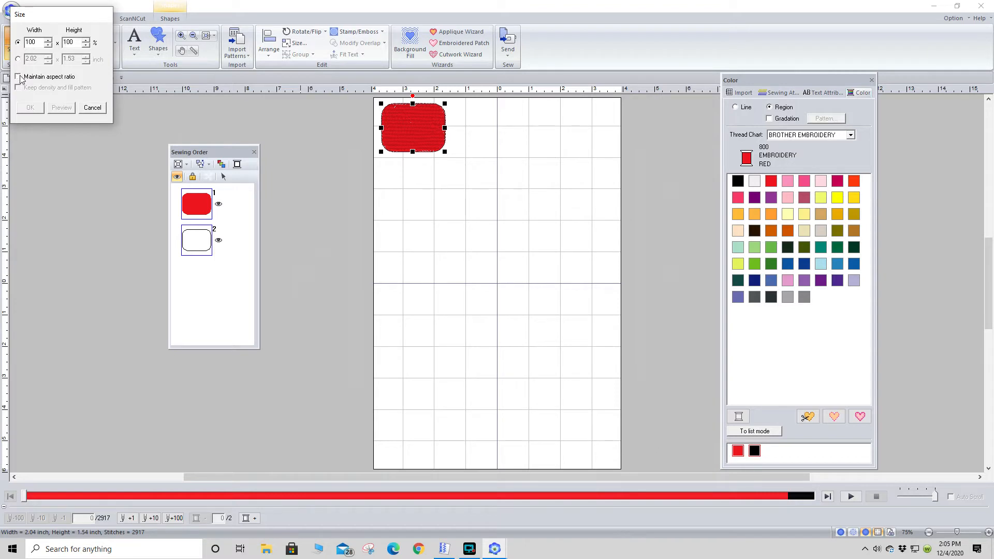
pyautogui.click(19, 59)
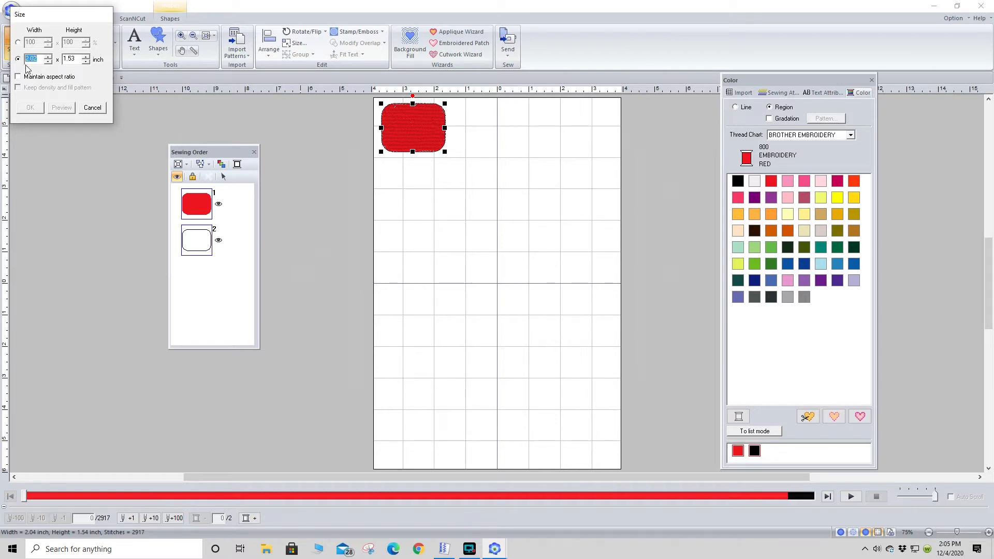
pyautogui.write('1')
pyautogui.moveTo(76, 60); pyautogui.dragTo(64, 59)
pyautogui.write('1.5')
pyautogui.press('Return')
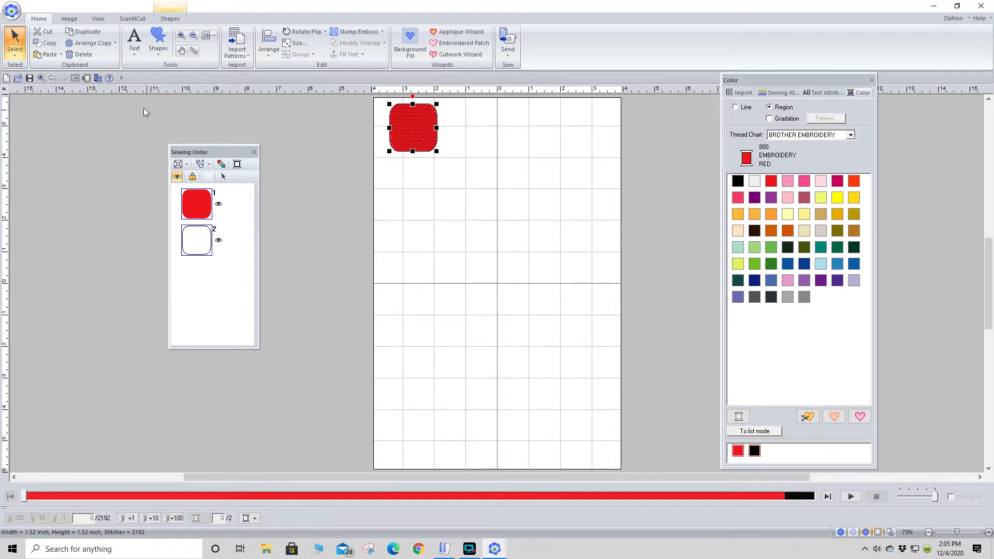
# Copy and paste the red rounded square, and place the copy just to the right of the original.
pyautogui.click(51, 44)
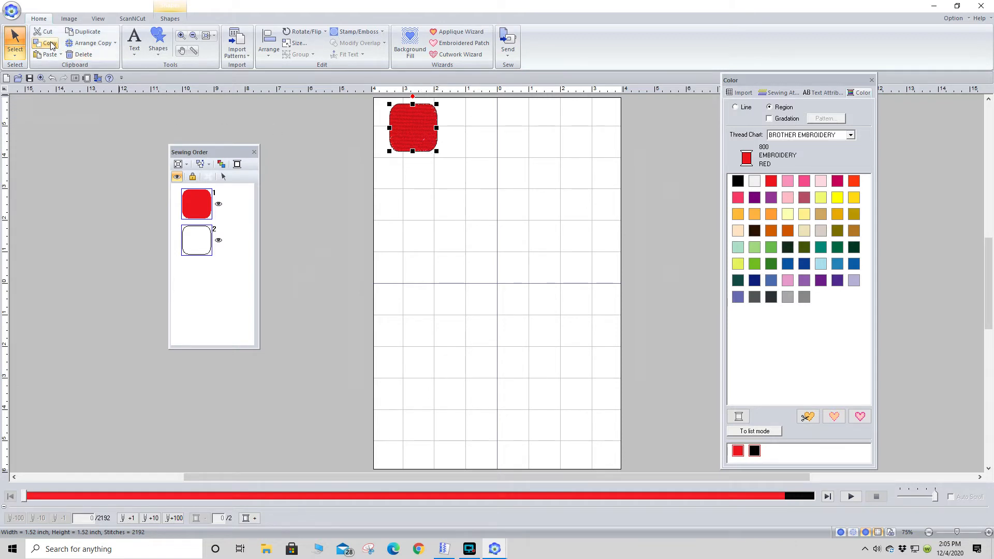
pyautogui.click(49, 54)
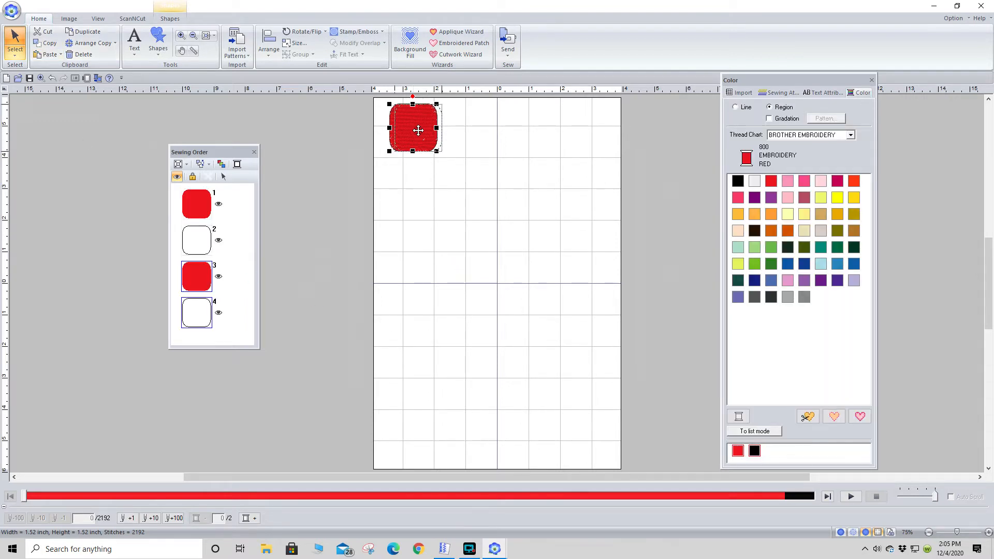
pyautogui.moveTo(445, 130); pyautogui.dragTo(471, 132)
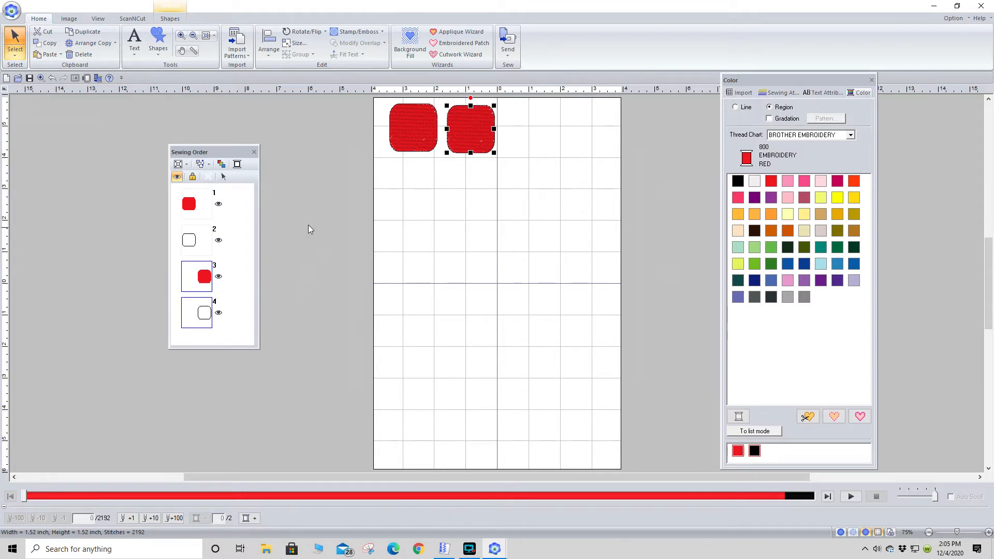
# Select both red squares and align them vertically by their top edges.
pyautogui.moveTo(382, 104); pyautogui.dragTo(499, 163)
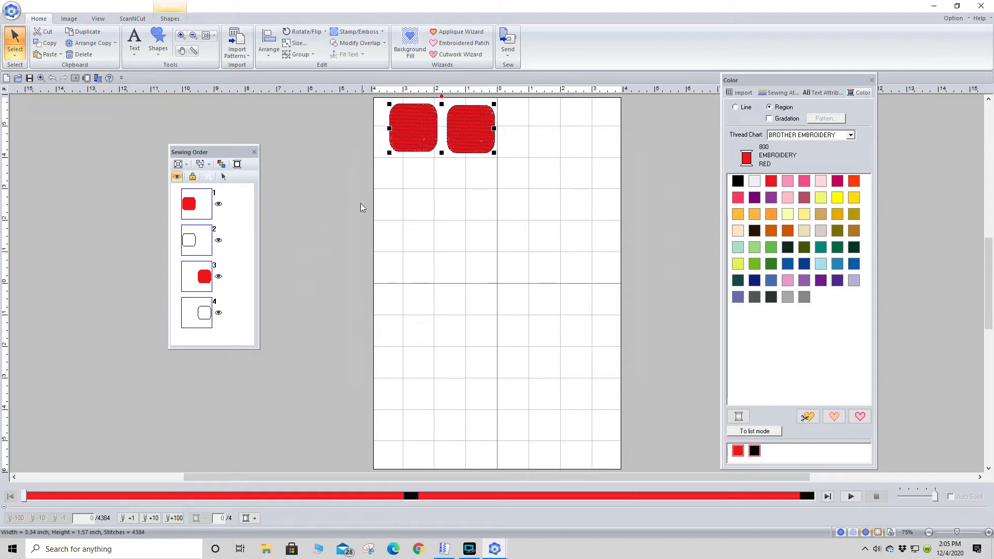
pyautogui.click(266, 52)
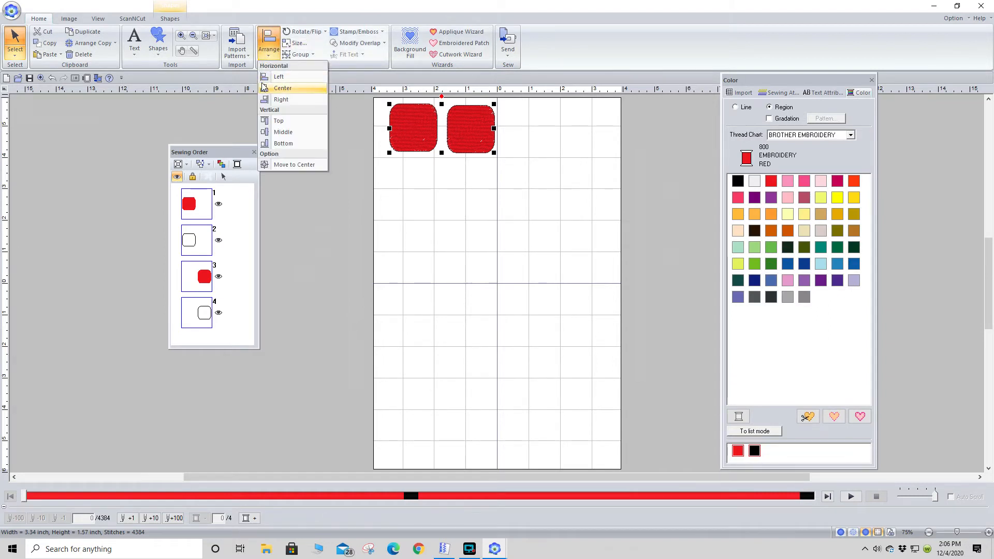
pyautogui.click(278, 121)
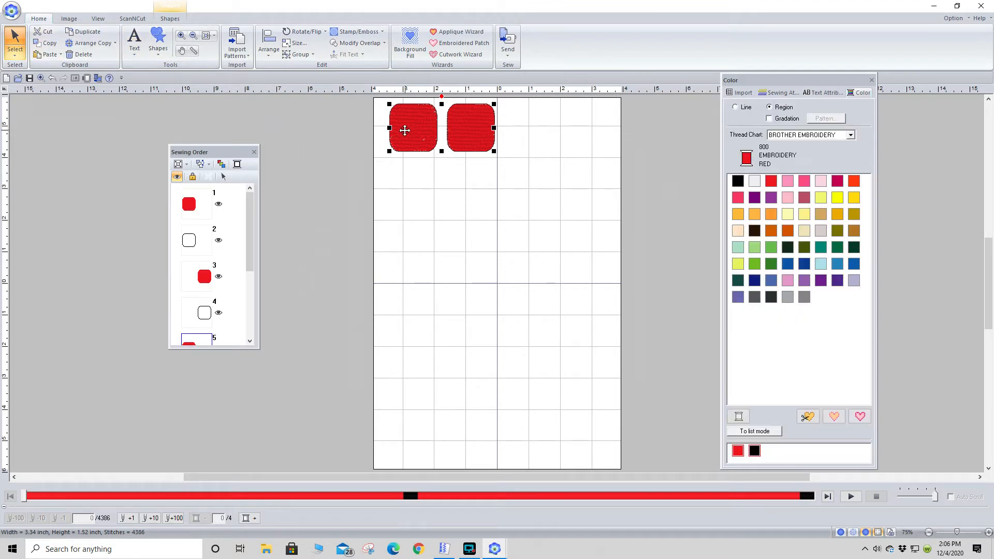
# Place the pasted copy of the pair to the right to make a row of four, and align all four squares by their tops.
pyautogui.moveTo(429, 133); pyautogui.dragTo(542, 132)
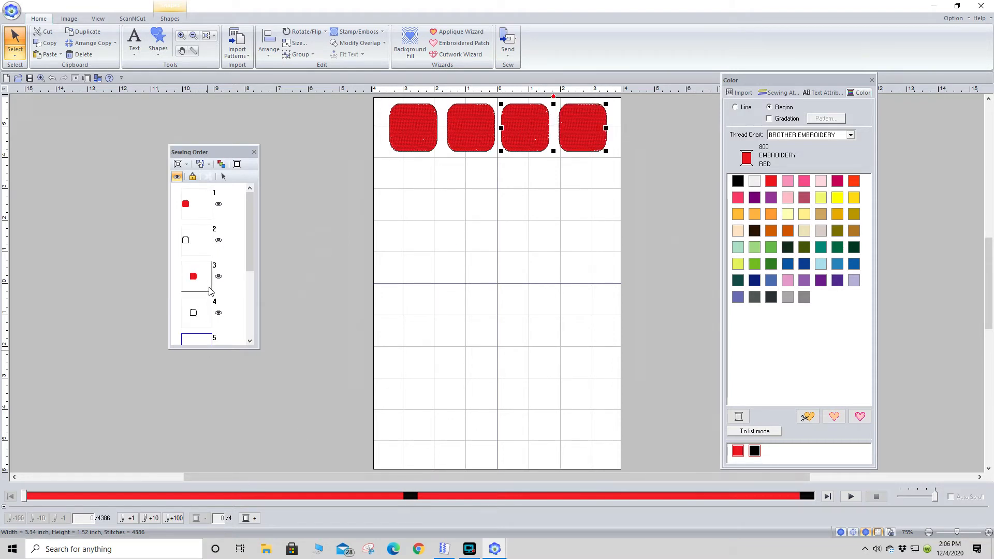
pyautogui.moveTo(378, 107); pyautogui.dragTo(614, 160)
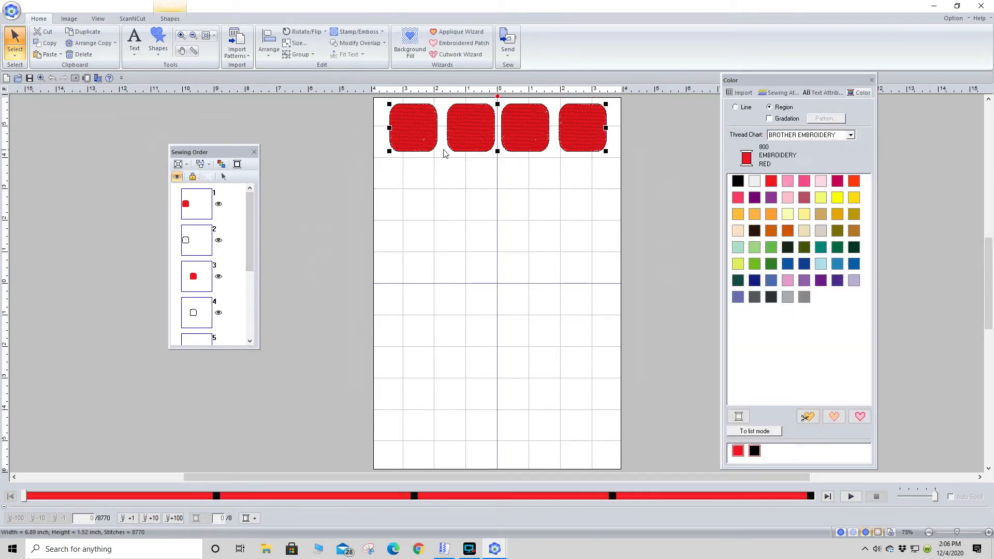
pyautogui.click(269, 52)
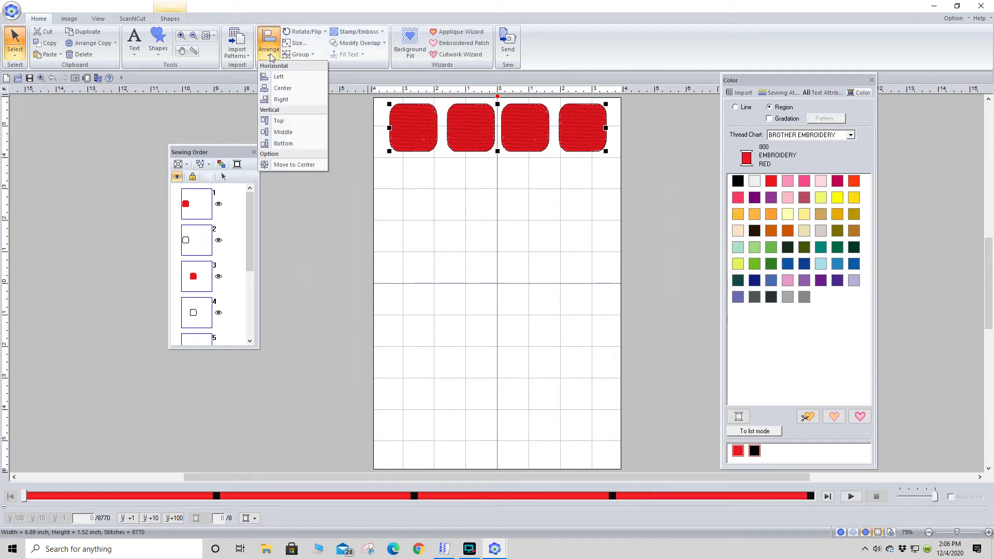
pyautogui.click(278, 123)
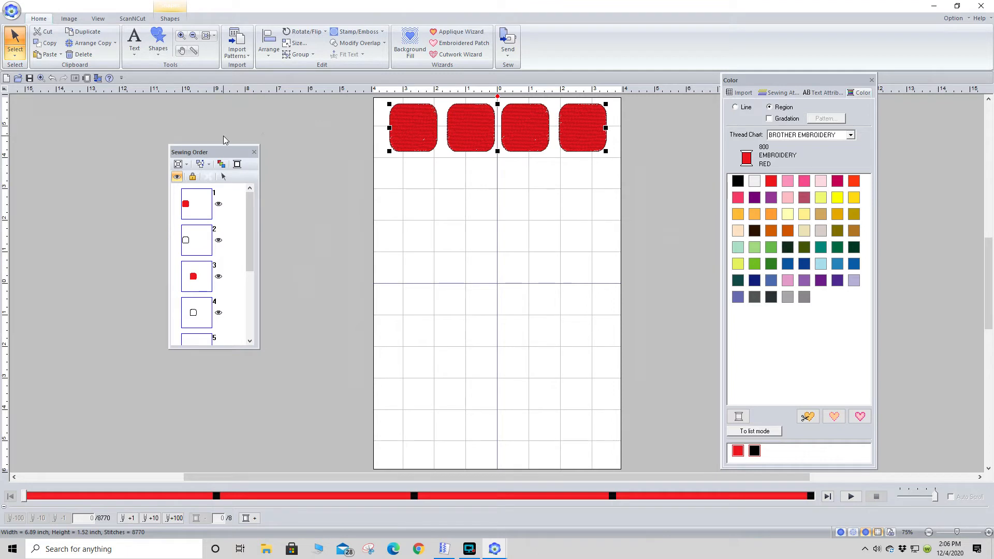
# Copy and paste the row of four squares, place the copy directly below, and fill it with thread color 208 Orange.
pyautogui.click(54, 46)
pyautogui.click(53, 57)
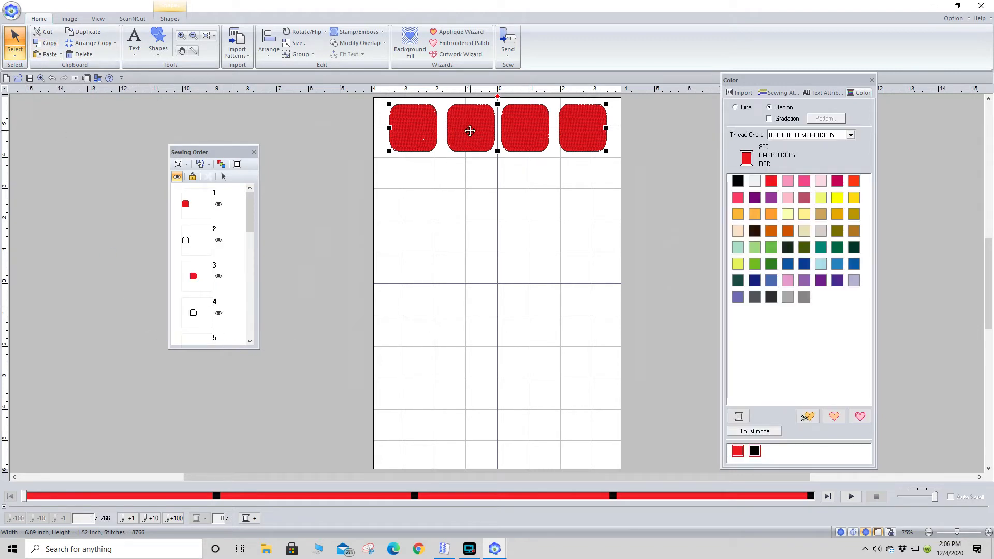
pyautogui.moveTo(470, 131); pyautogui.dragTo(470, 187)
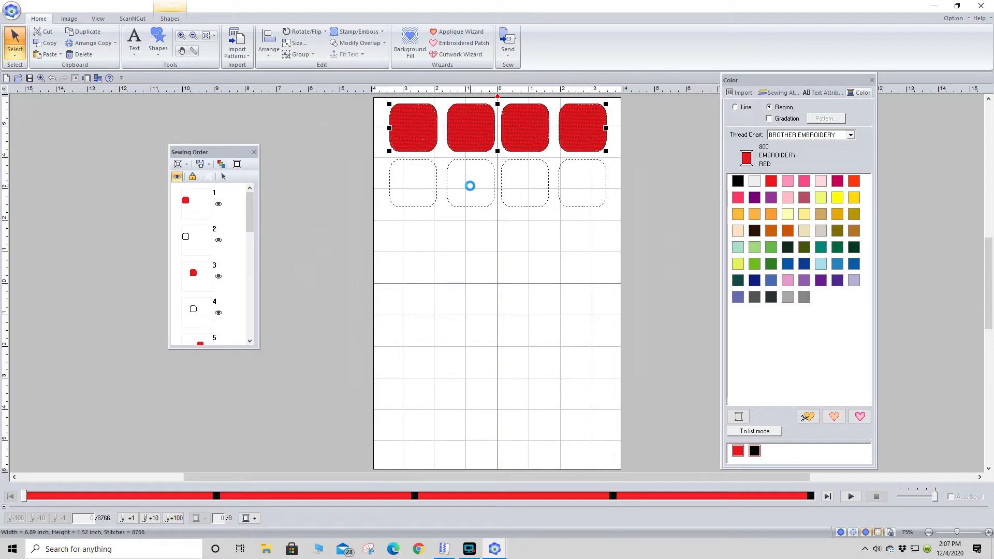
pyautogui.click(741, 217)
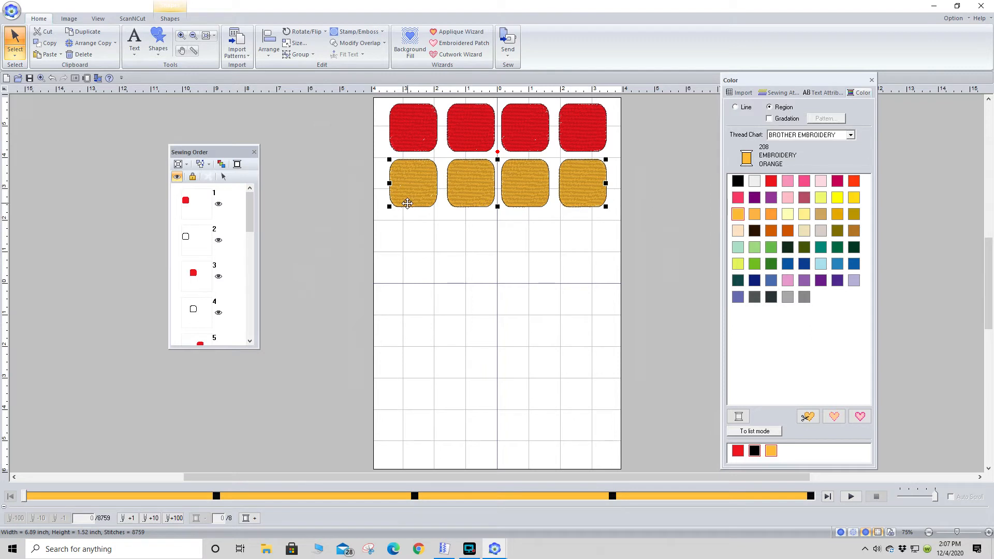
pyautogui.click(282, 142)
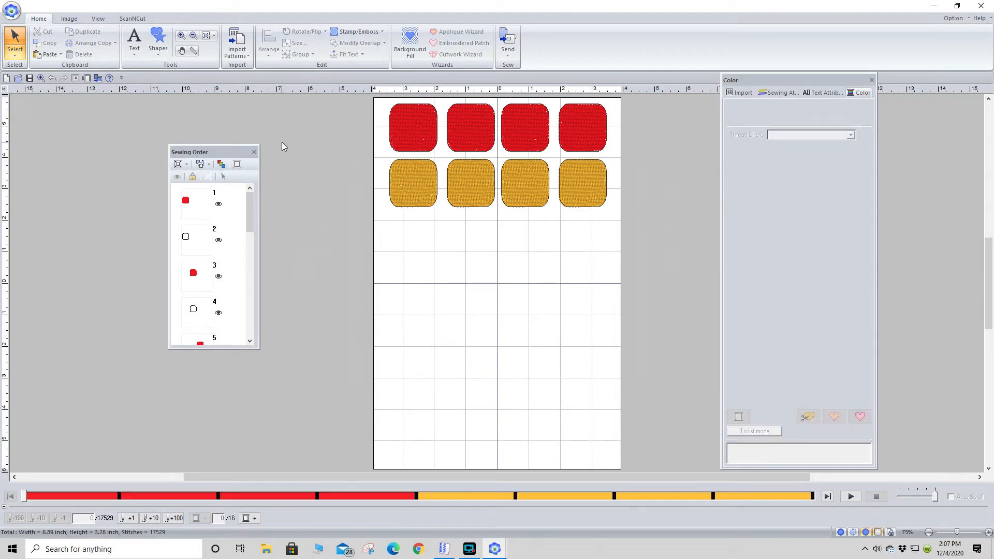
# Paste another row of four squares below the orange row and fill it with thread color 205 Yellow.
pyautogui.click(46, 54)
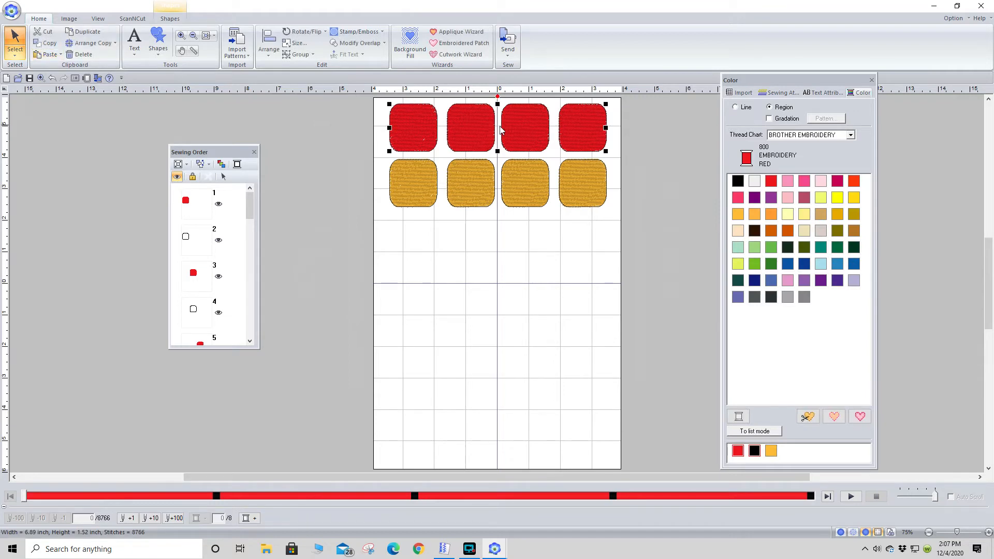
pyautogui.moveTo(517, 126); pyautogui.dragTo(515, 240)
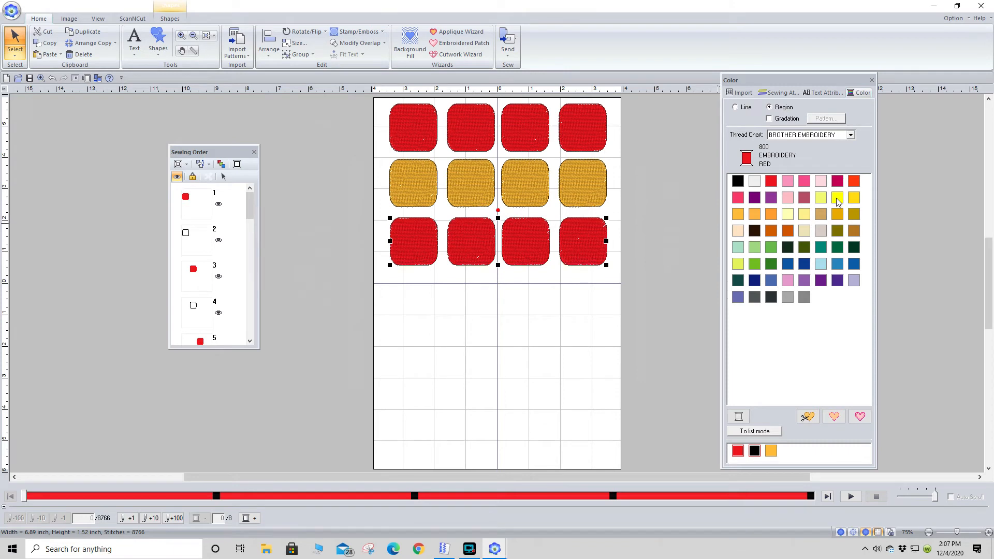
pyautogui.click(837, 197)
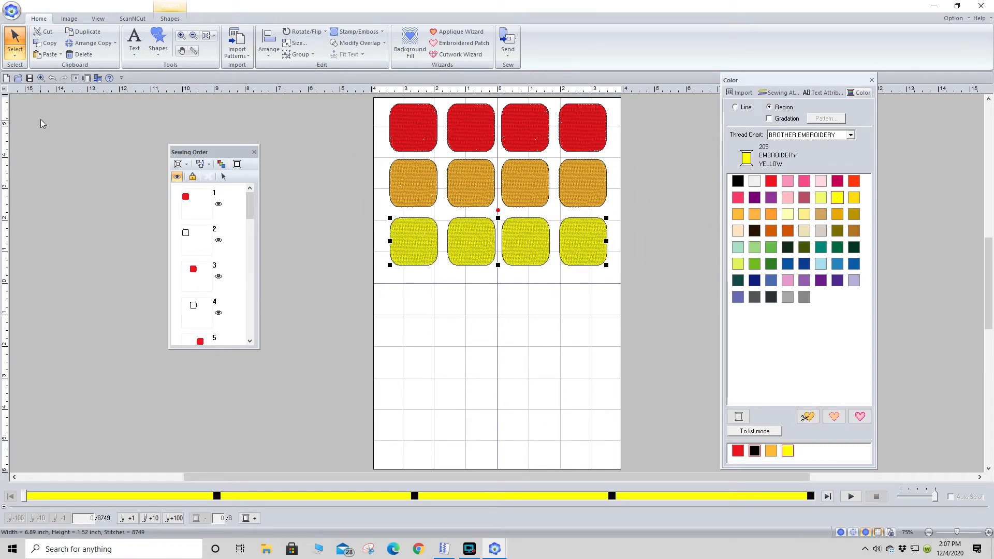
pyautogui.click(296, 159)
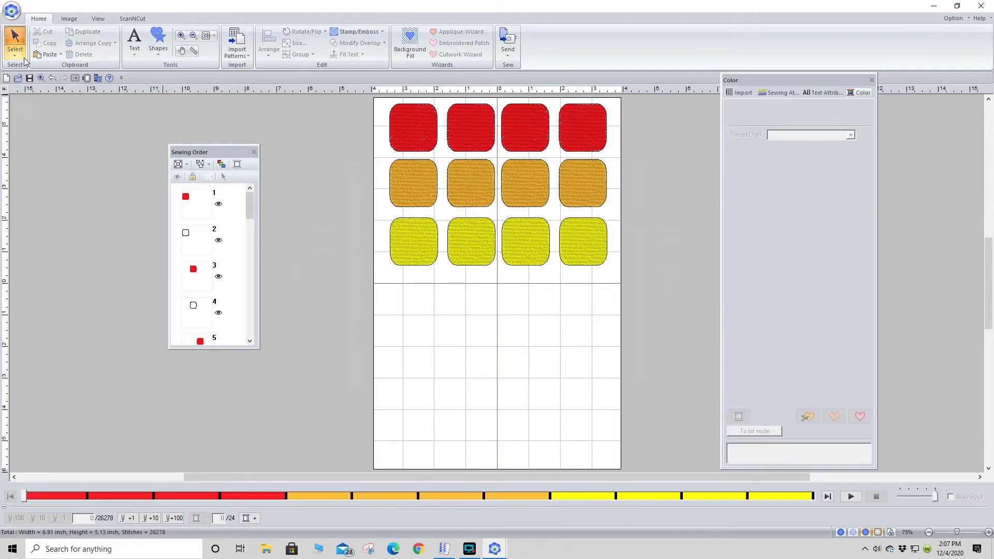
# Paste a fourth row of squares below the yellow row and fill it with thread color 509 Leaf Green.
pyautogui.click(45, 57)
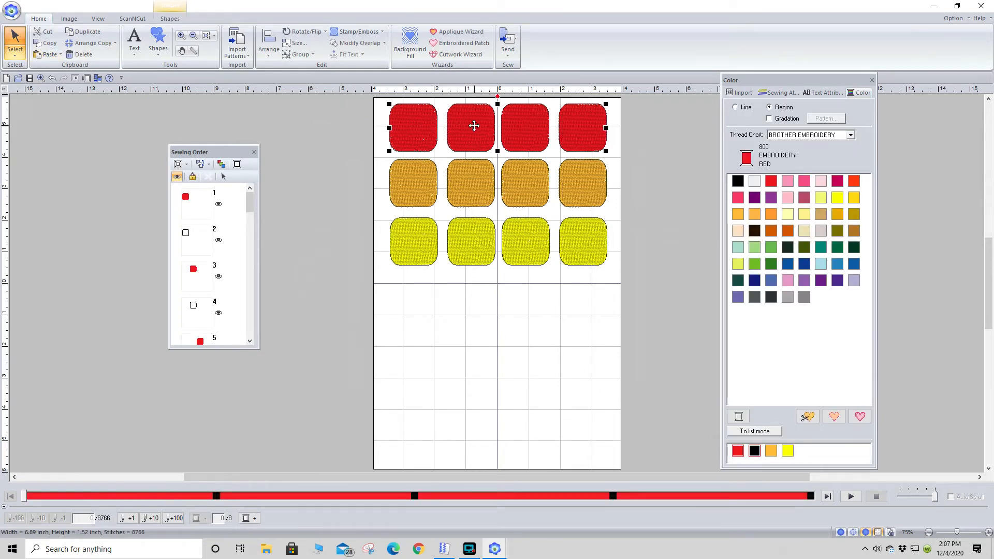
pyautogui.moveTo(474, 126); pyautogui.dragTo(465, 293)
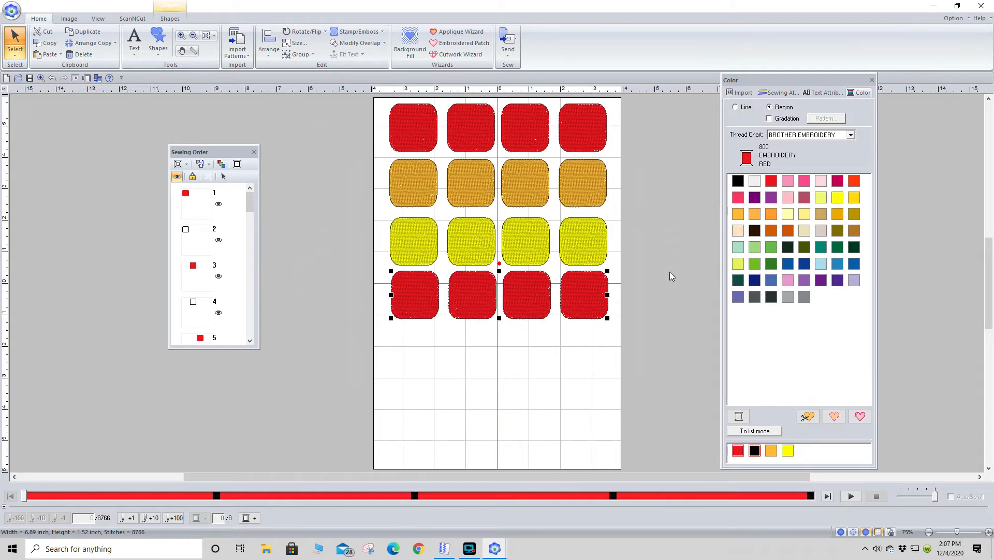
pyautogui.click(769, 249)
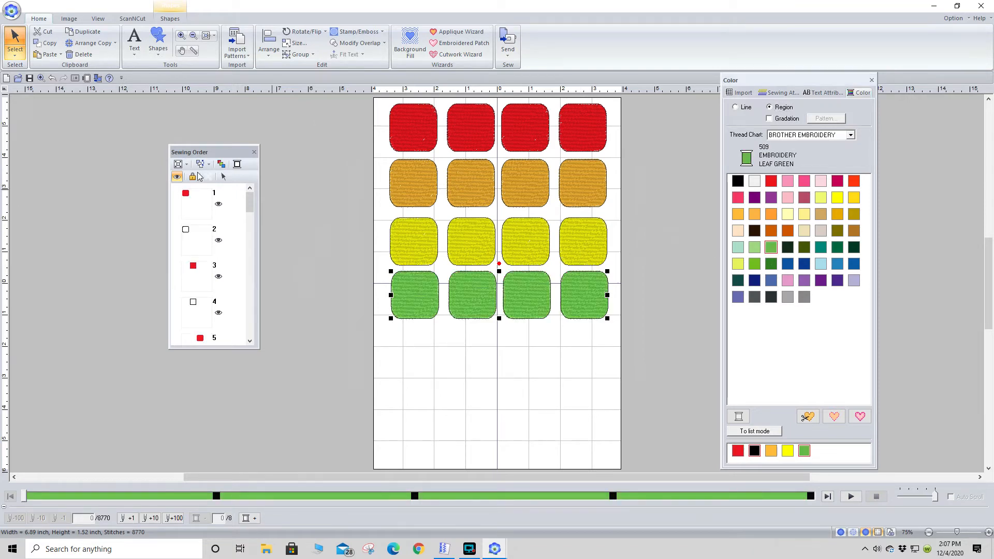
# Paste a fifth row of four squares below the green row and fill it with blue thread.
pyautogui.click(47, 53)
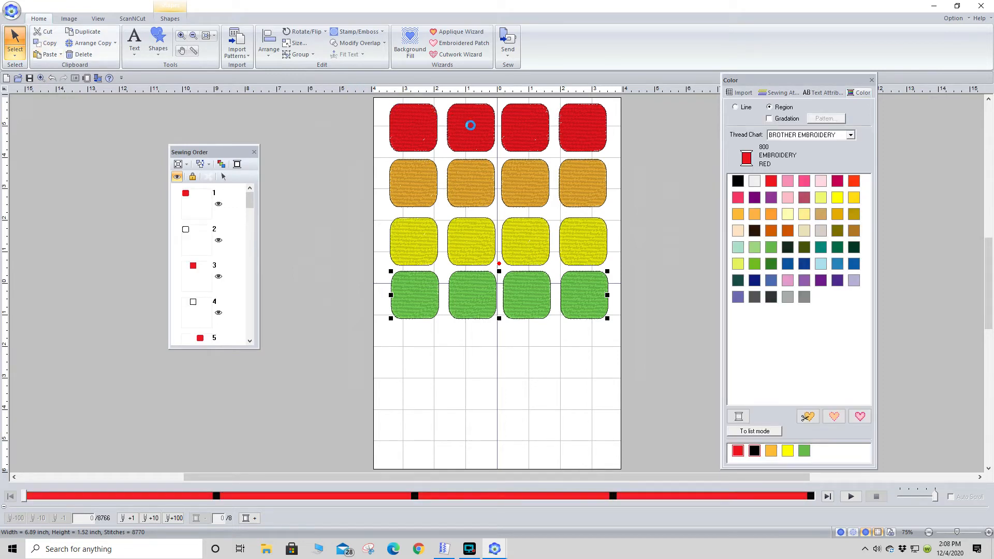
pyautogui.moveTo(506, 127); pyautogui.dragTo(511, 348)
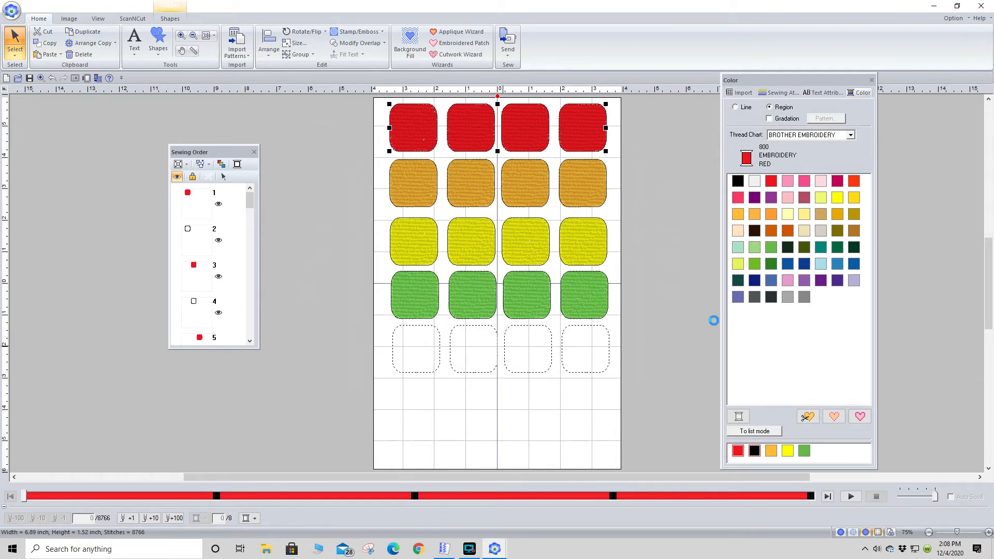
pyautogui.click(788, 265)
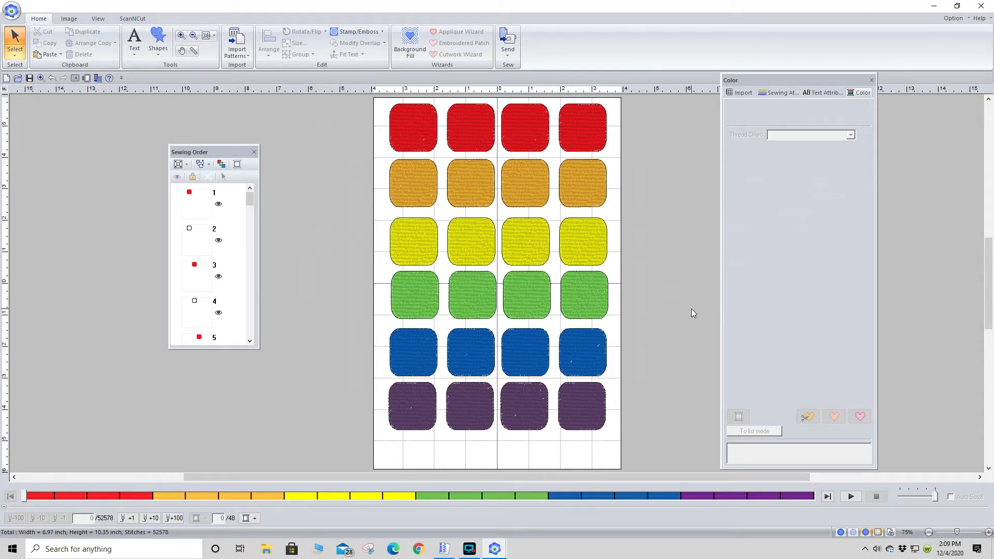
# Change the region stitch of the first square in the red row to Satin Stitch.
pyautogui.click(410, 133)
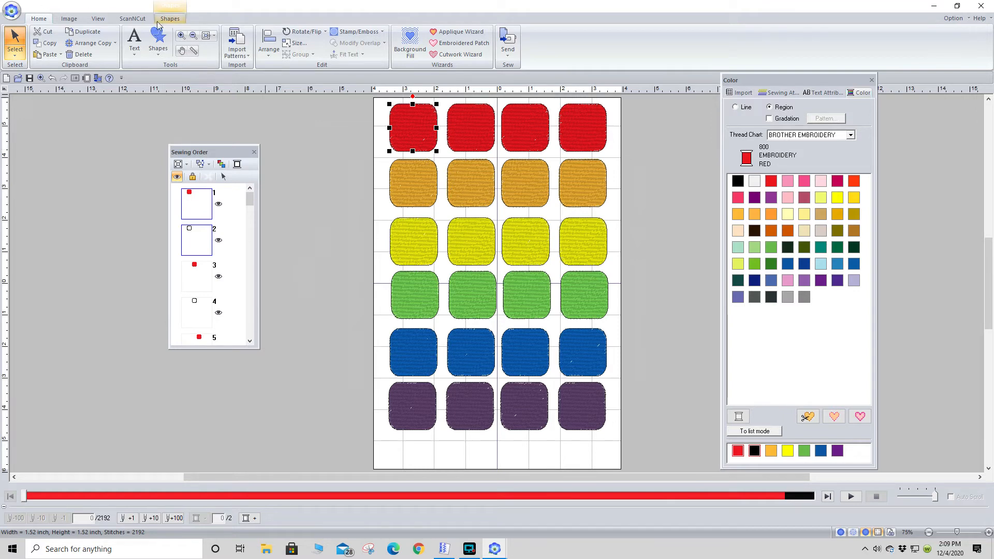
pyautogui.click(175, 19)
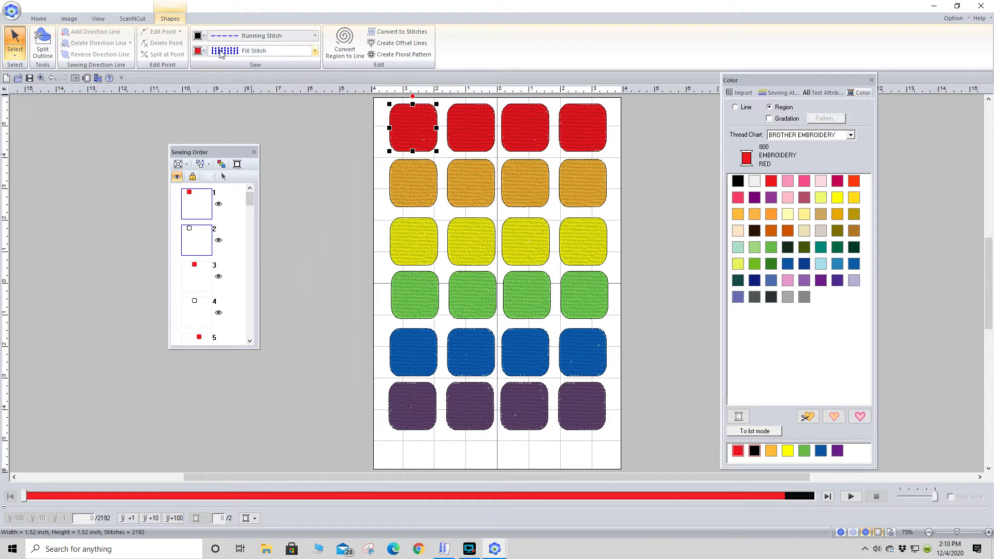
pyautogui.click(315, 51)
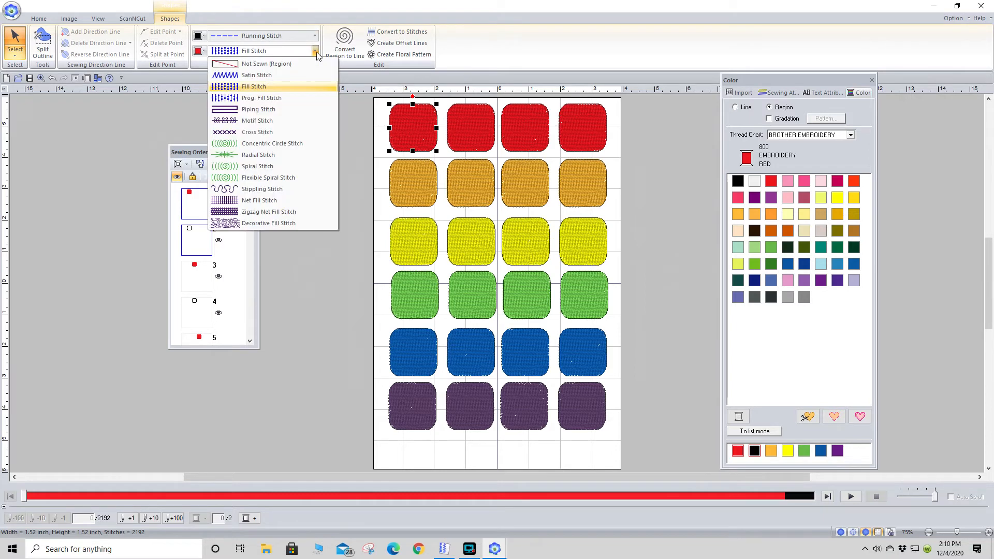
pyautogui.click(260, 76)
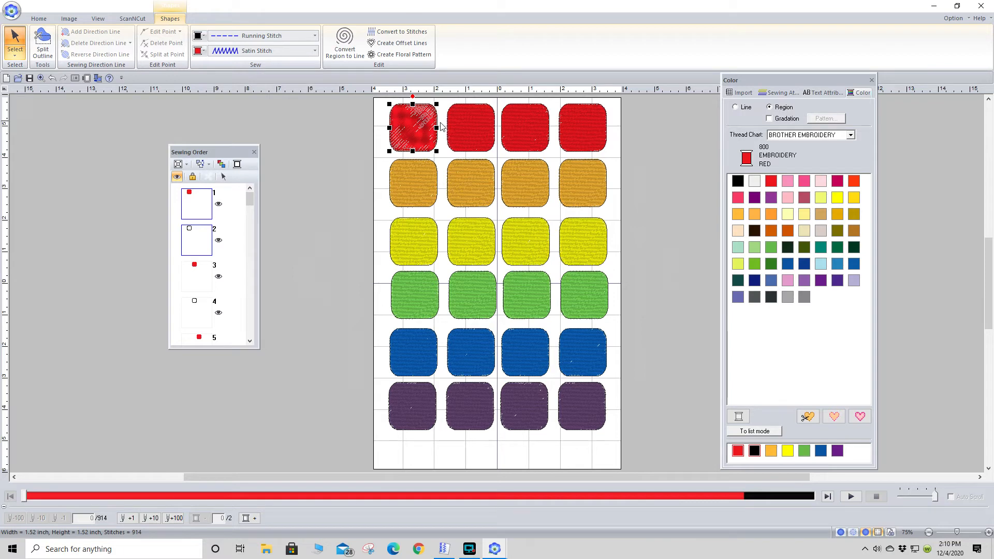
# Change the region stitch of the third red square to Prog. Fill Stitch, leaving the second square on Fill Stitch.
pyautogui.click(466, 125)
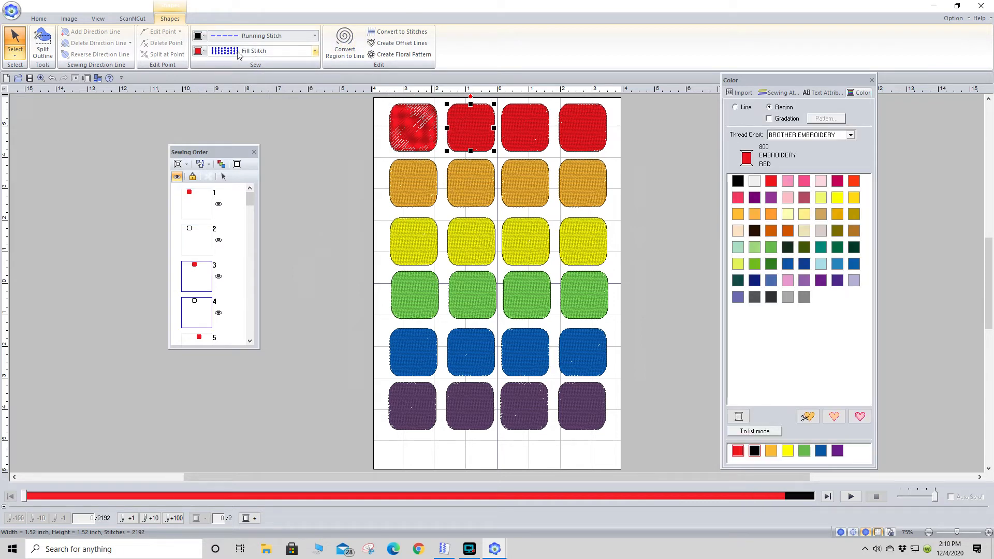
pyautogui.click(522, 122)
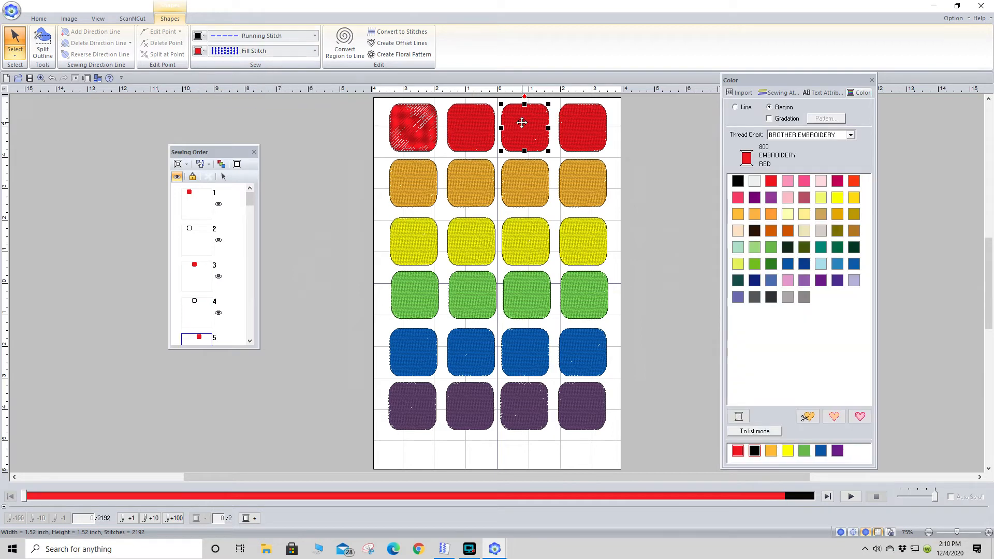
pyautogui.click(315, 51)
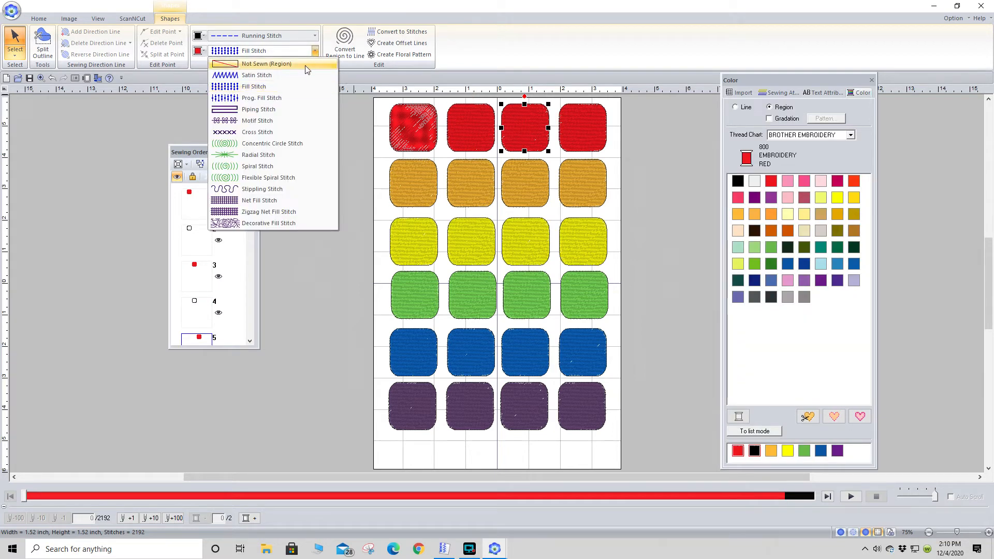
pyautogui.click(279, 98)
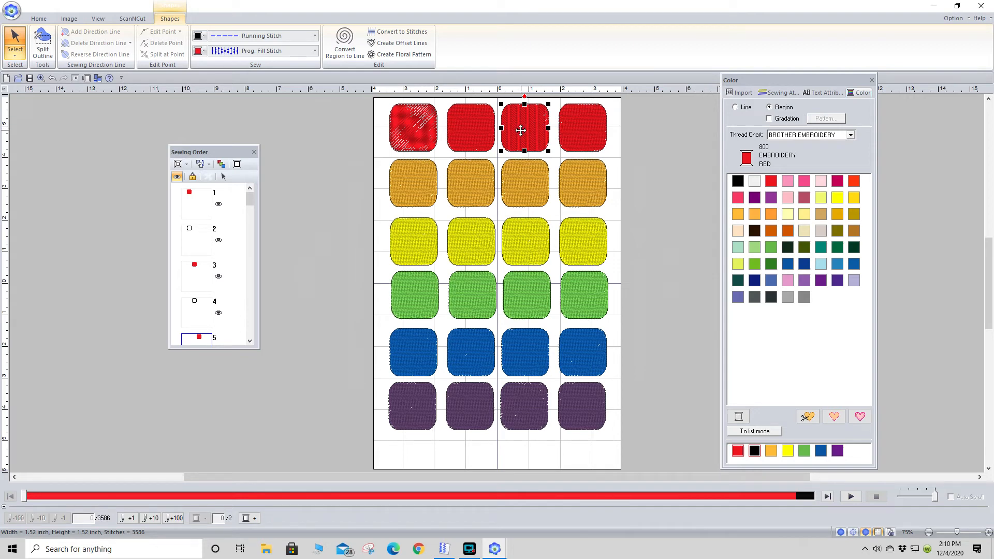
# Set the third red square's region sewing direction to 0 degrees and confirm net1 as its programmable fill pattern.
pyautogui.click(781, 93)
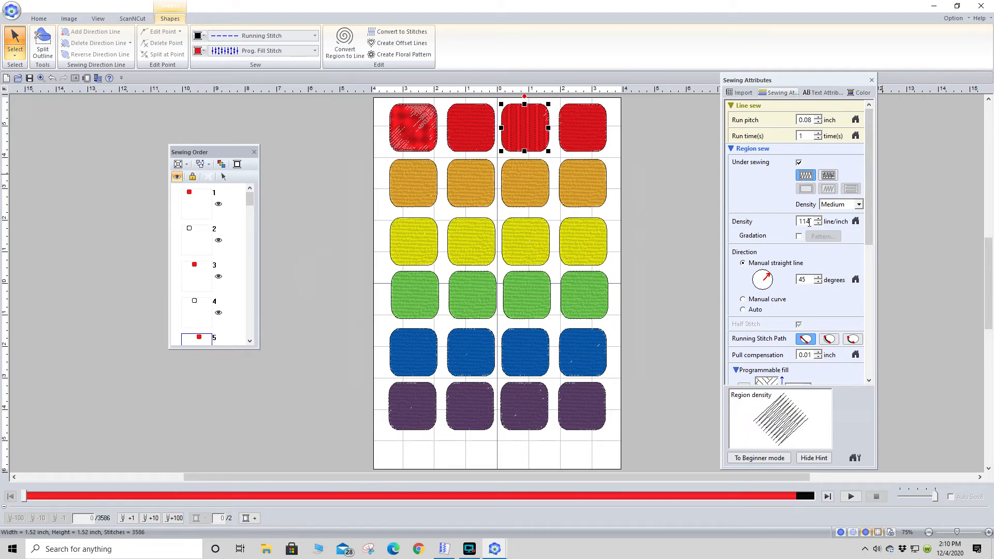
pyautogui.moveTo(872, 188); pyautogui.dragTo(871, 206)
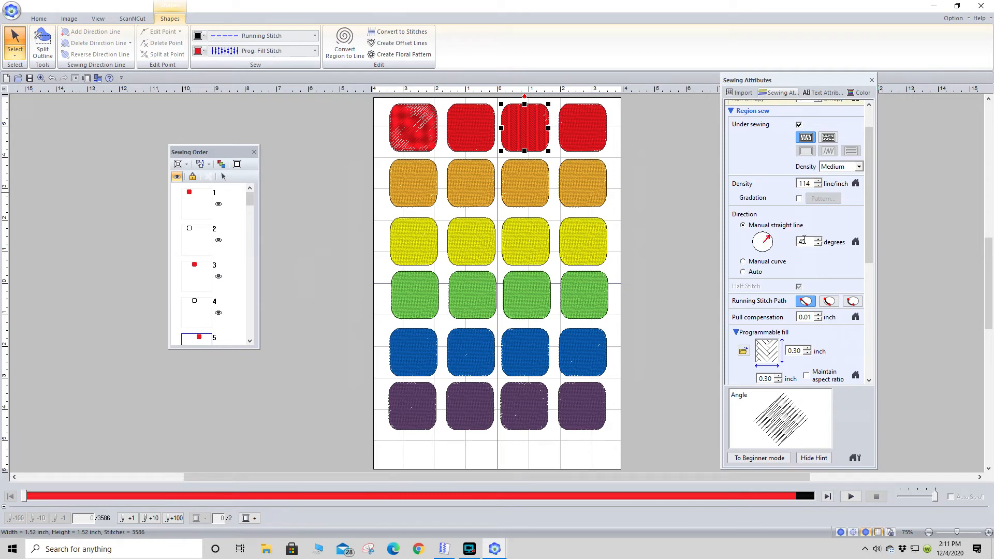
pyautogui.moveTo(809, 241); pyautogui.dragTo(796, 241)
pyautogui.write('0')
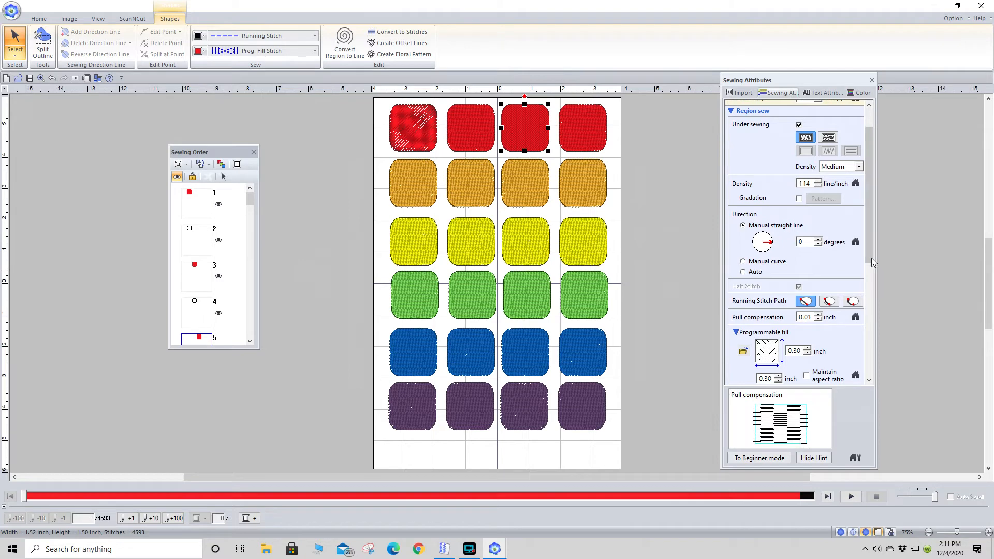
pyautogui.scroll(-3, 869, 253)
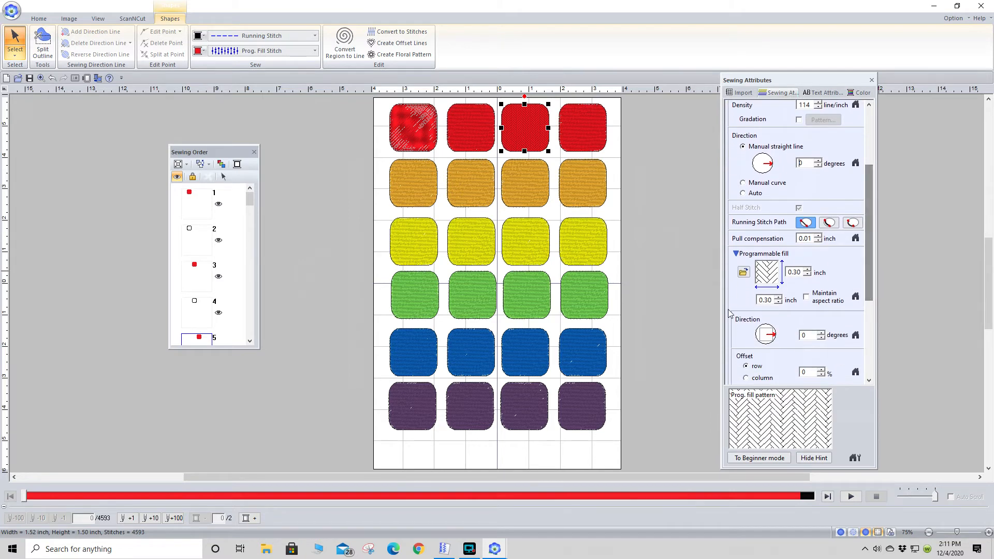
pyautogui.click(743, 274)
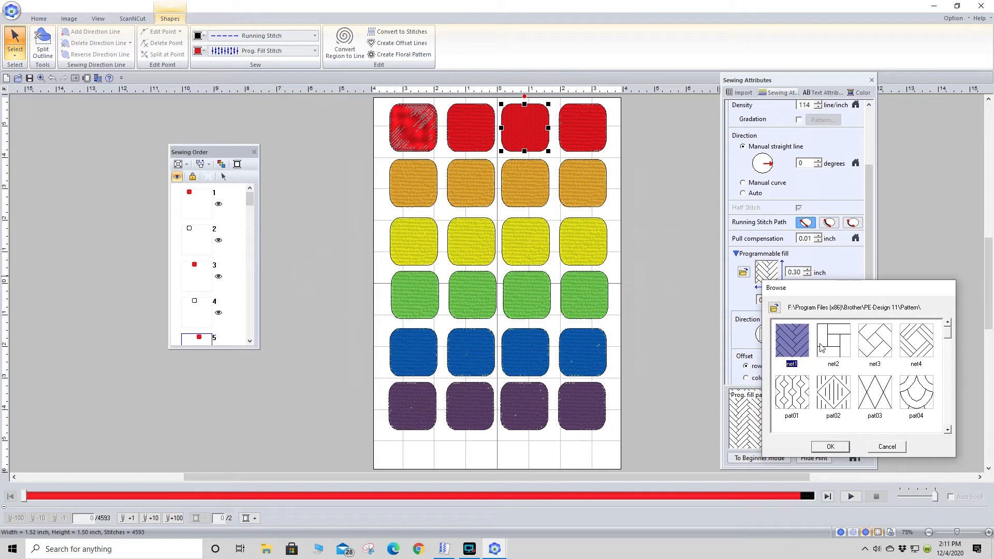
pyautogui.click(830, 447)
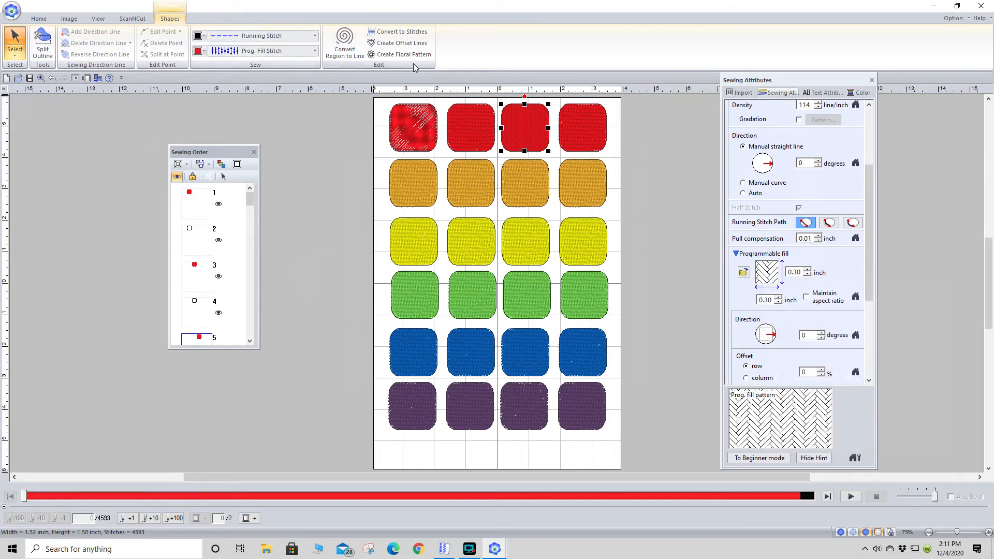
# Change the region stitch of the fourth red square to Piping Stitch.
pyautogui.click(585, 123)
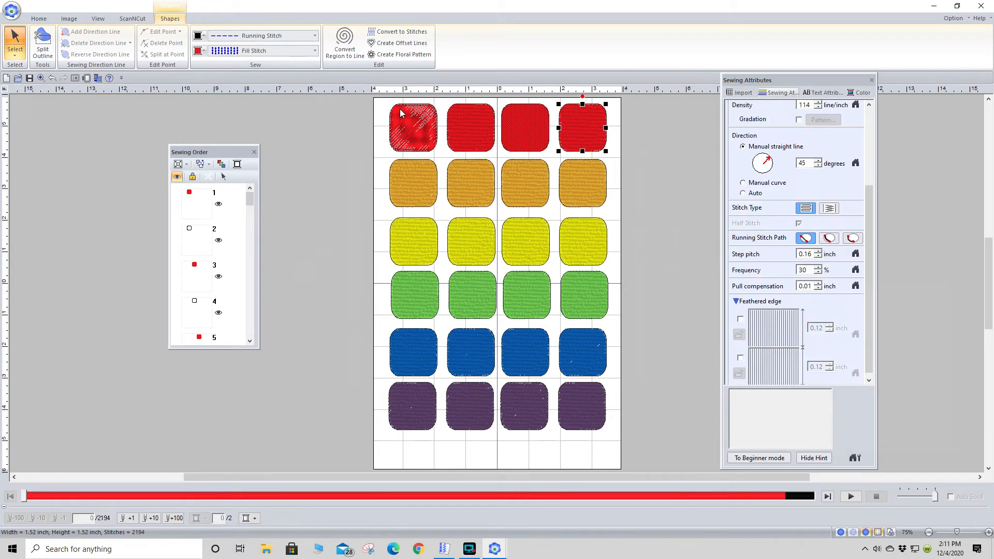
pyautogui.click(315, 51)
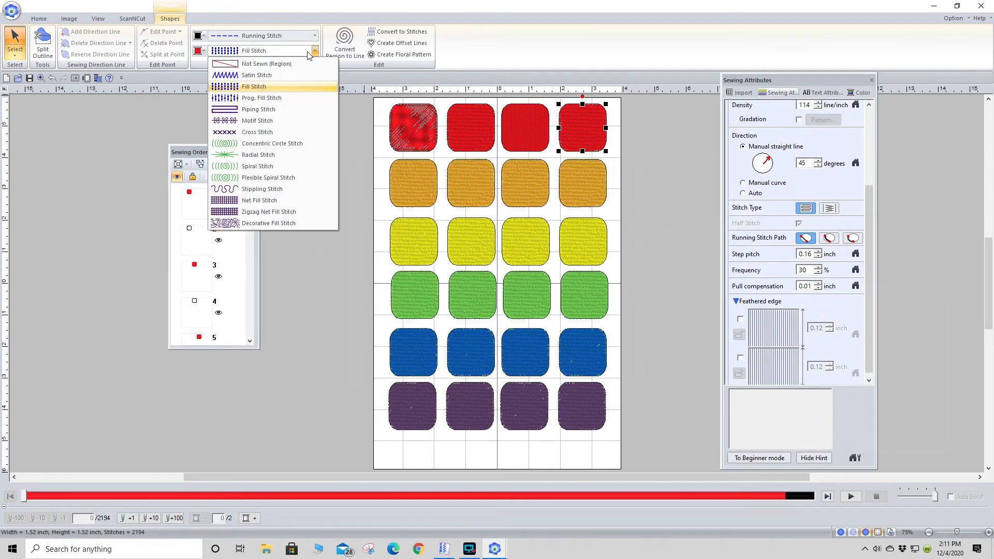
pyautogui.click(273, 110)
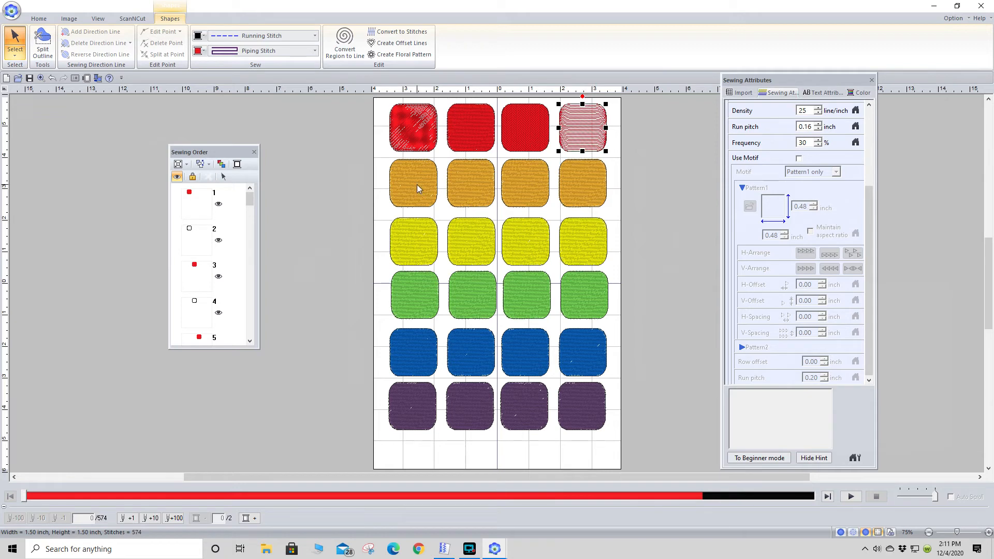
# Change the outlines of all four squares in the orange row to Zigzag Stitch and deselect the row.
pyautogui.click(384, 177)
pyautogui.moveTo(383, 162); pyautogui.dragTo(610, 212)
pyautogui.click(176, 20)
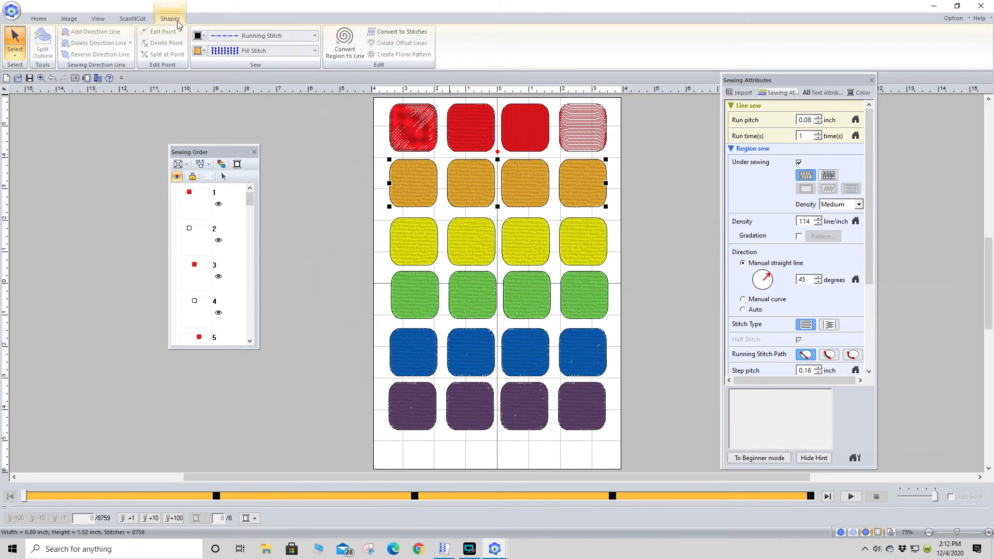
pyautogui.click(315, 36)
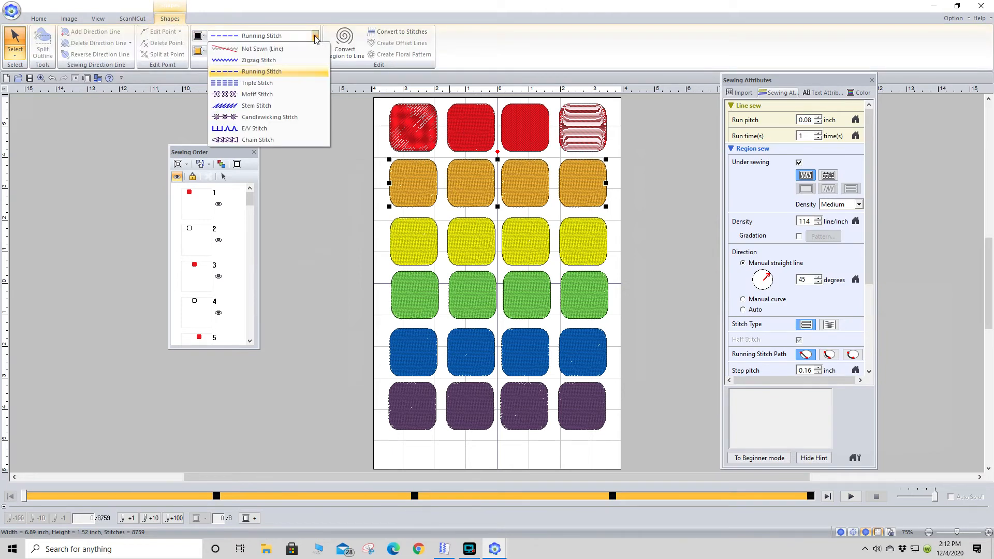
pyautogui.click(272, 61)
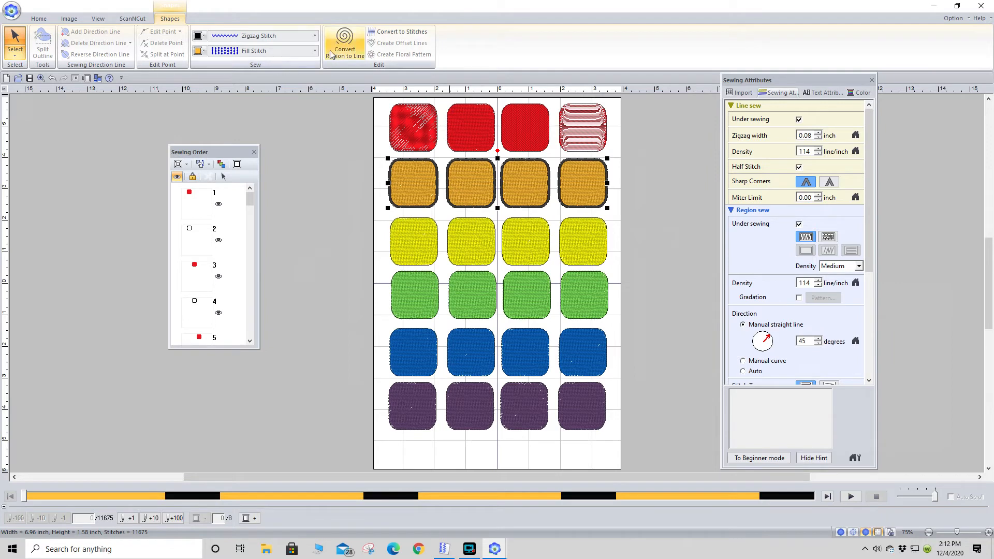
pyautogui.click(328, 179)
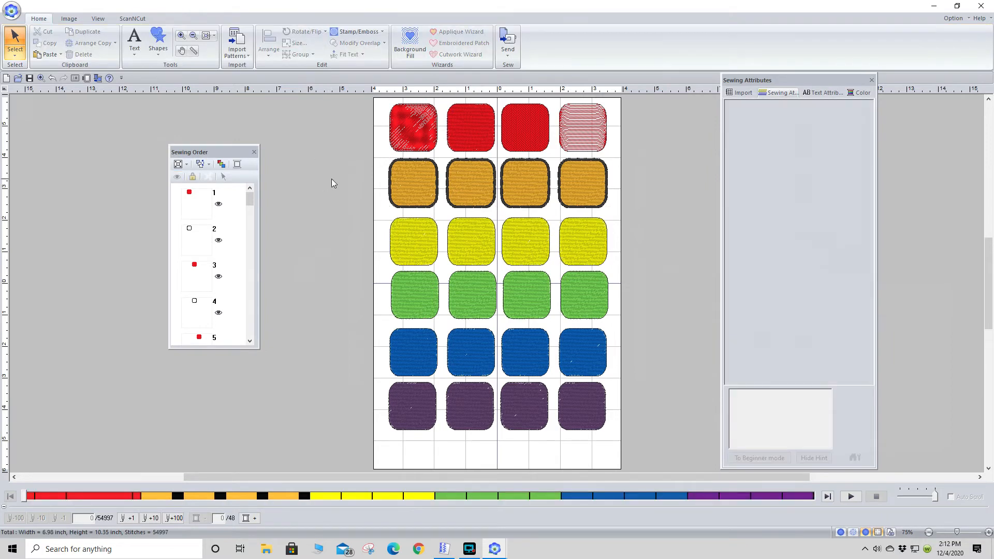
# Change the region of the first orange square to Motif Stitch and confirm motif001 as its pattern.
pyautogui.click(406, 184)
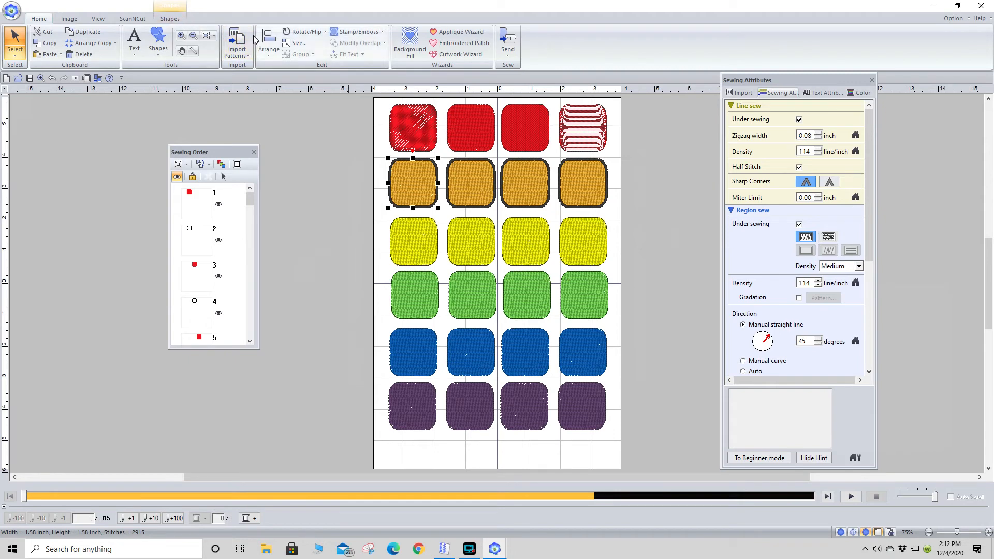
pyautogui.click(176, 19)
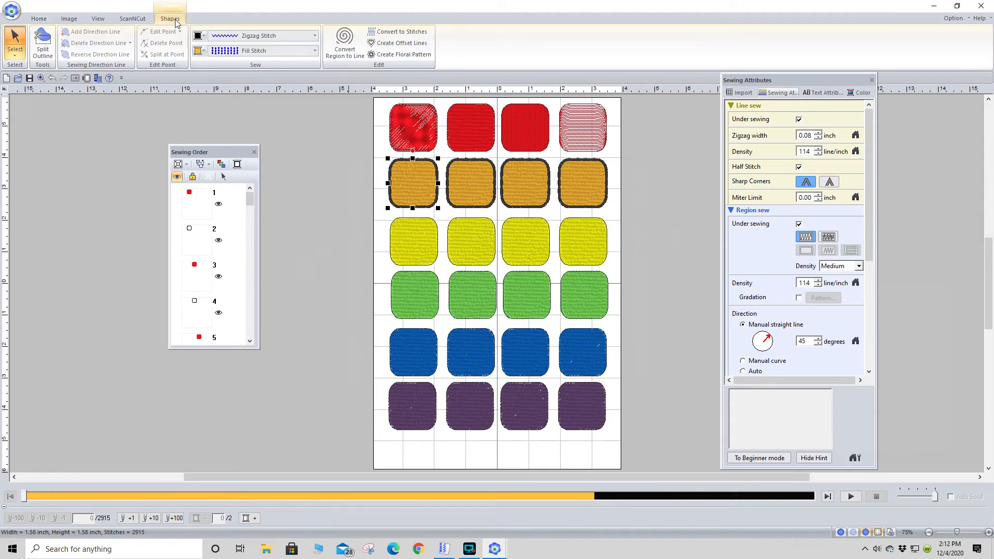
pyautogui.click(315, 51)
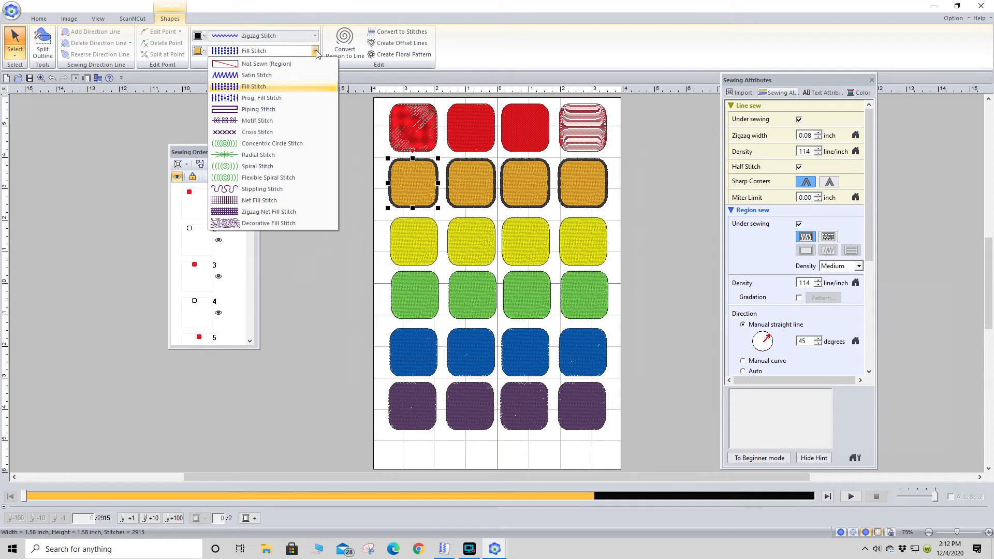
pyautogui.click(251, 121)
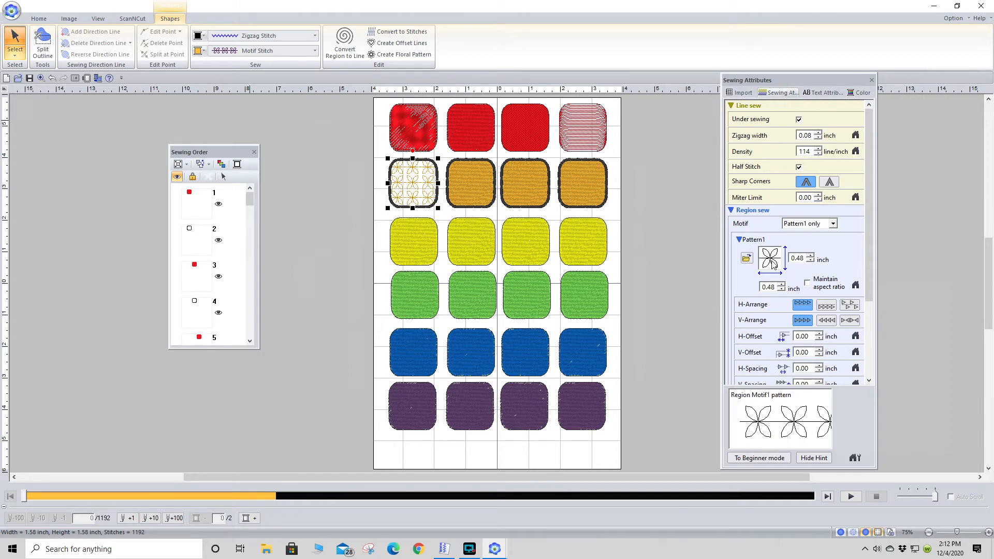
pyautogui.click(749, 260)
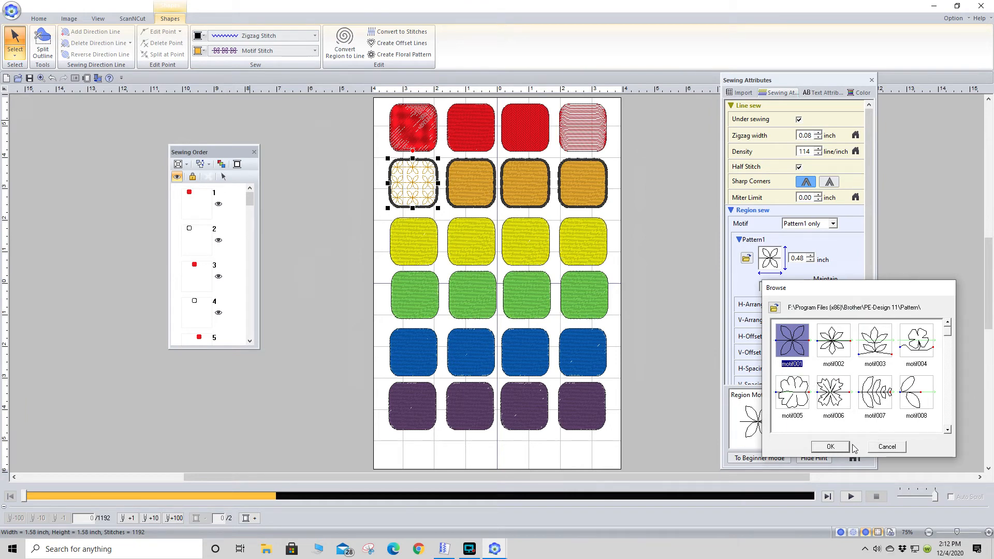
pyautogui.click(831, 447)
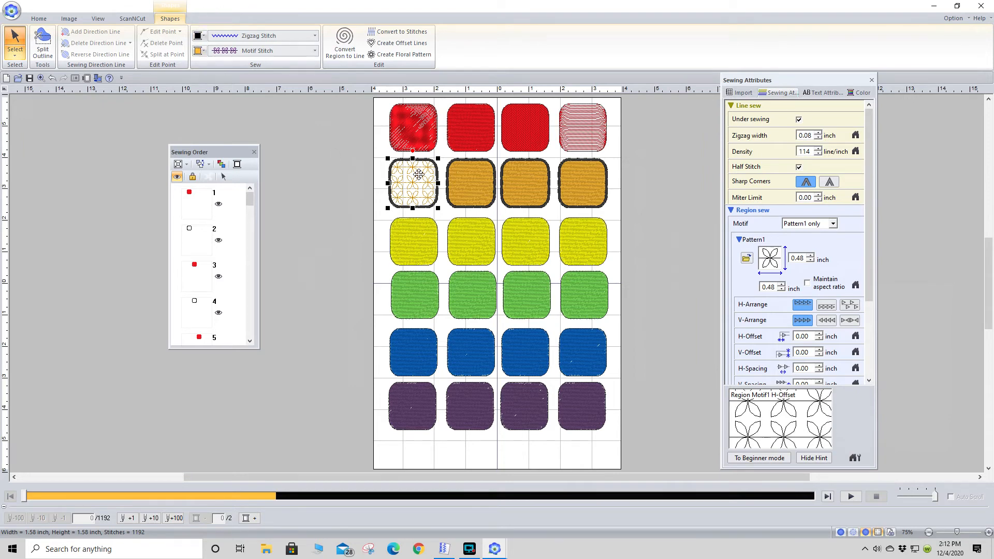
# Change the region stitch of the second orange square to Cross Stitch.
pyautogui.click(466, 185)
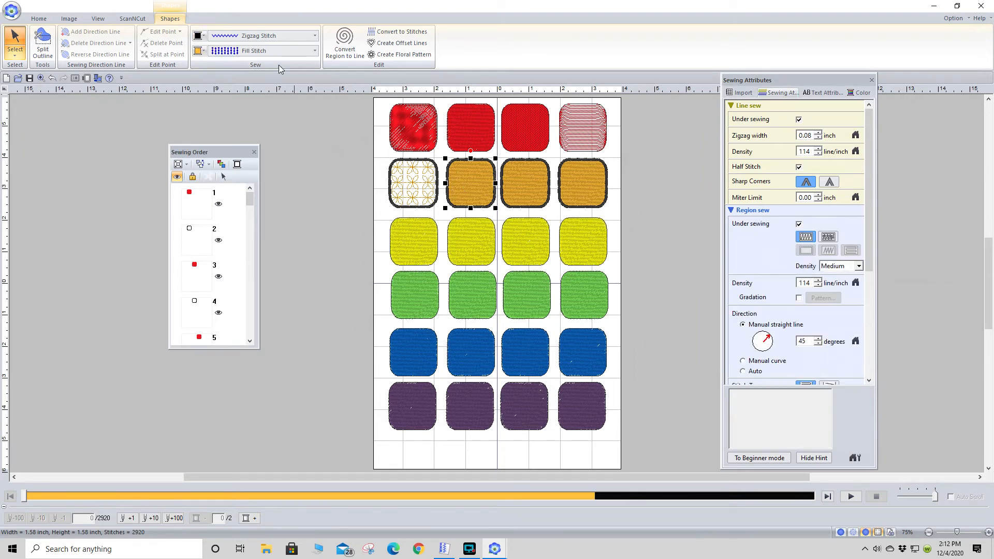
pyautogui.click(315, 50)
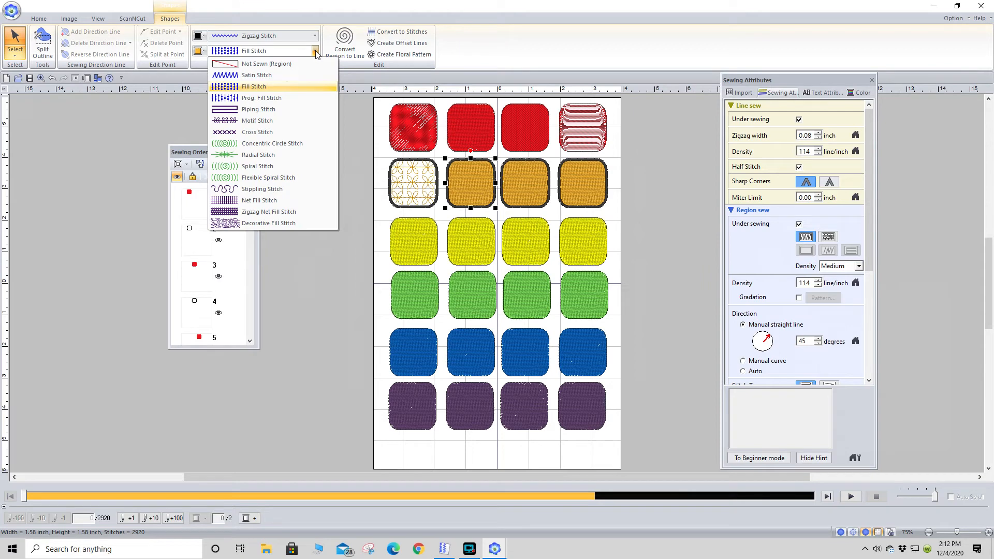
pyautogui.click(270, 133)
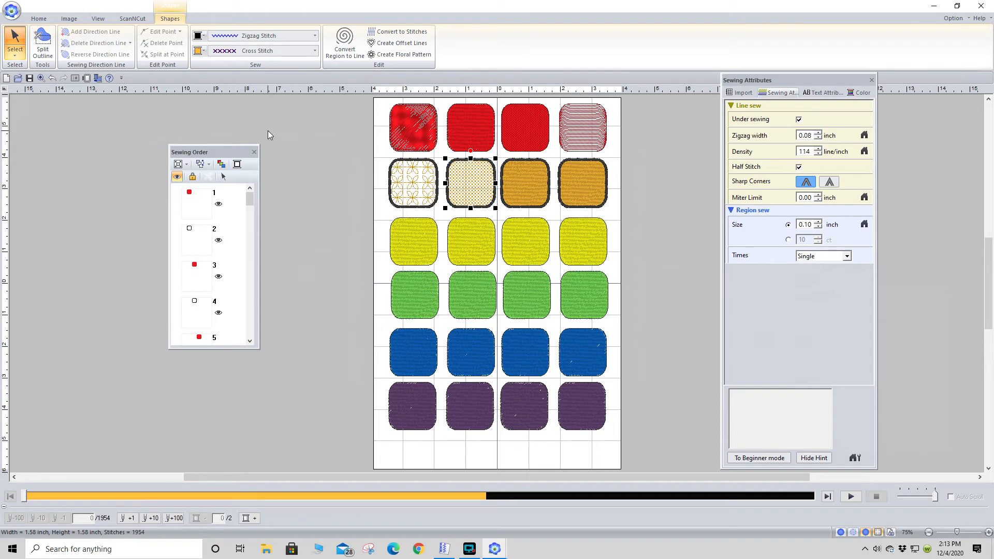
# Change the region stitch of the third orange square to Concentric Circle Stitch.
pyautogui.click(517, 177)
pyautogui.click(314, 50)
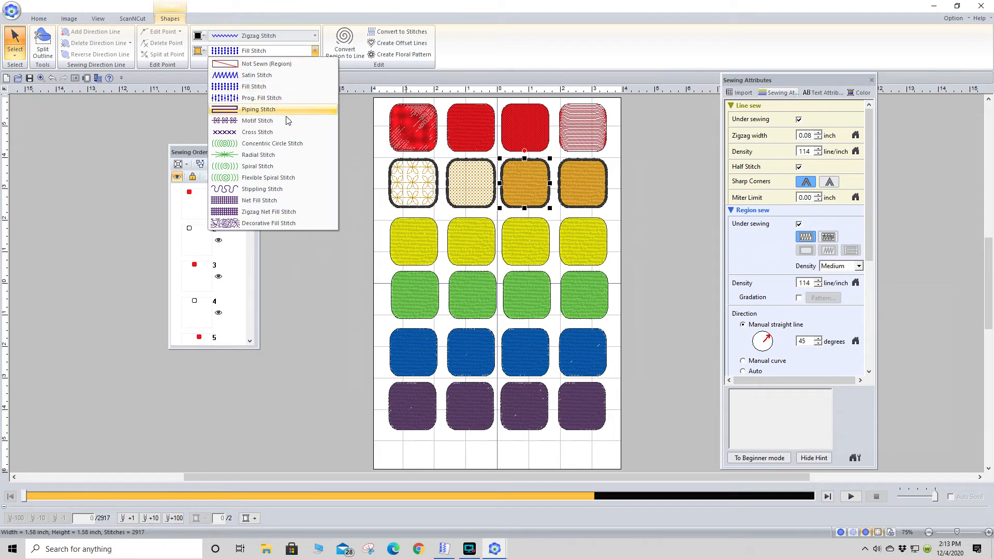
pyautogui.click(293, 146)
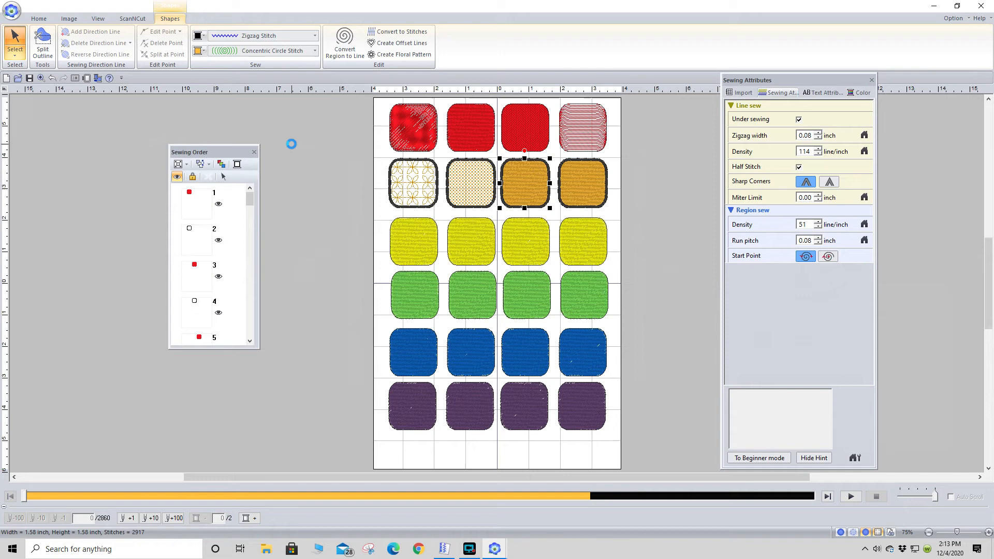
# Change the region stitch of the fourth orange square to Radial Stitch.
pyautogui.click(314, 51)
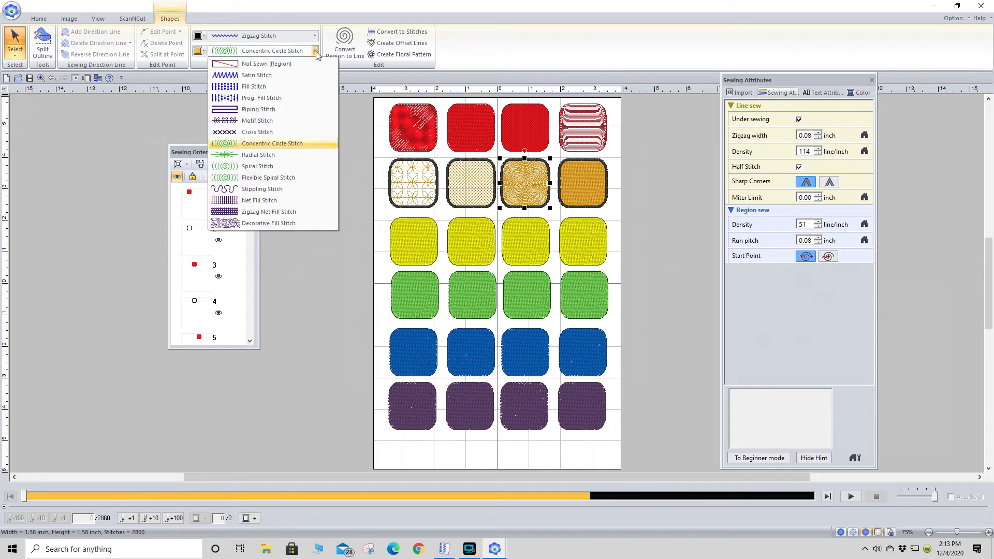
pyautogui.click(587, 187)
pyautogui.click(583, 185)
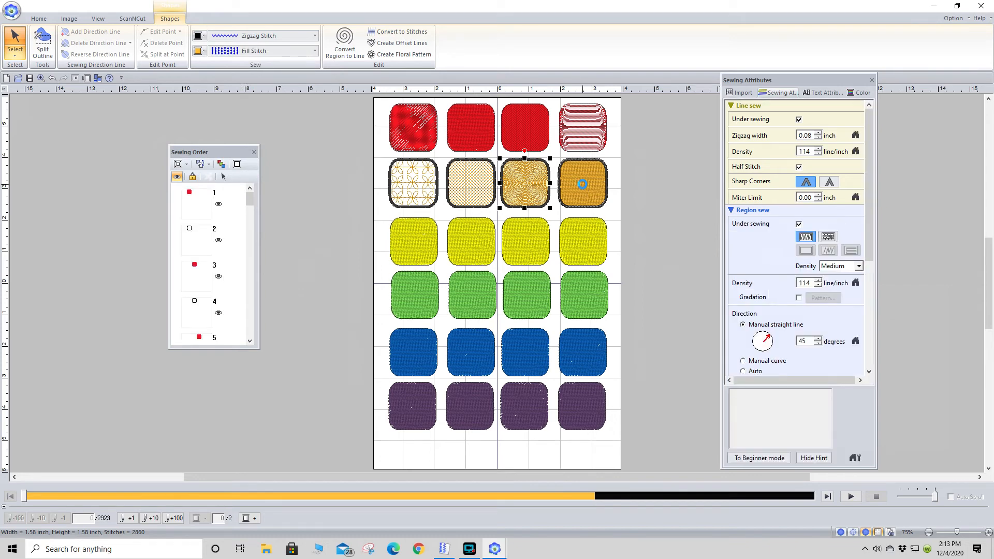
pyautogui.click(314, 51)
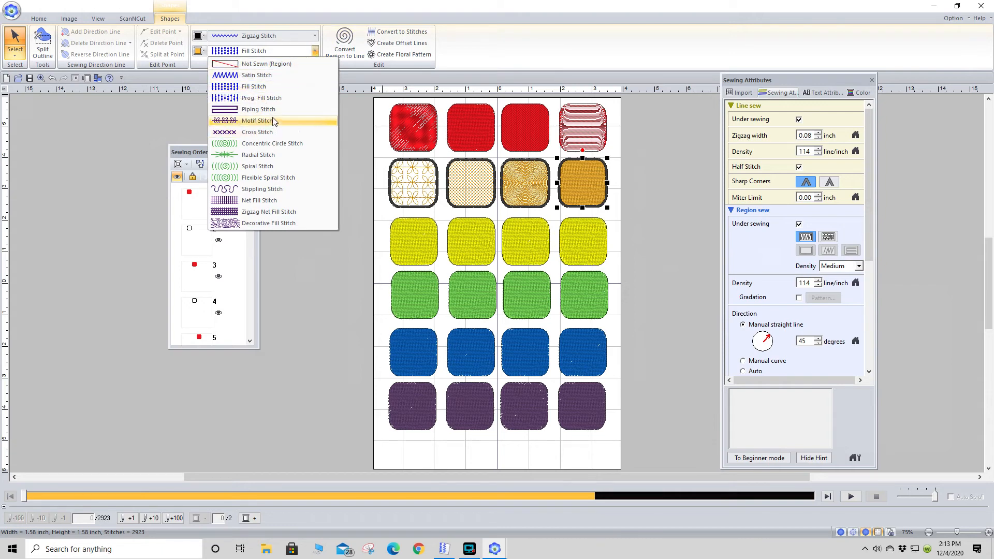
pyautogui.click(273, 156)
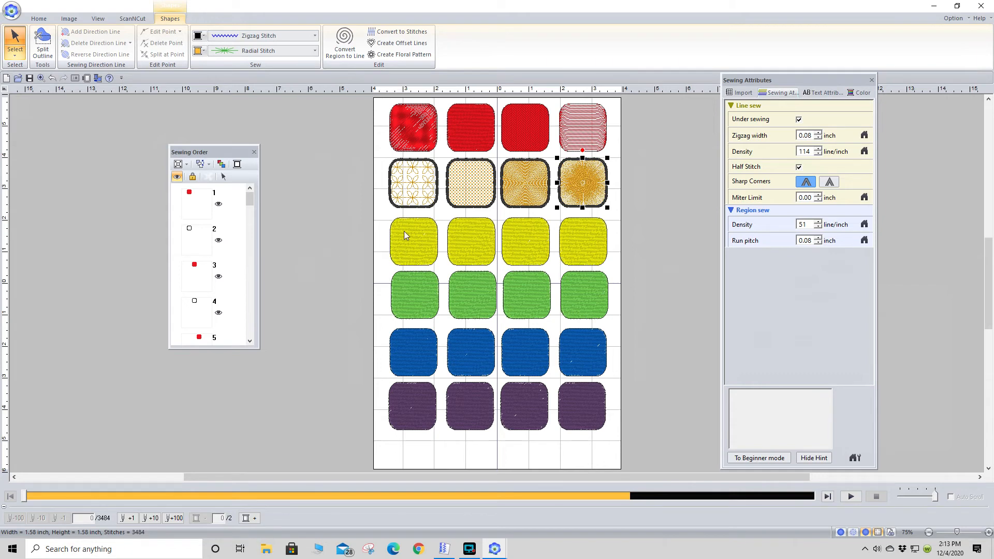
# Change the outlines of all four squares in the yellow row to Triple Stitch and deselect the row.
pyautogui.moveTo(385, 214); pyautogui.dragTo(613, 270)
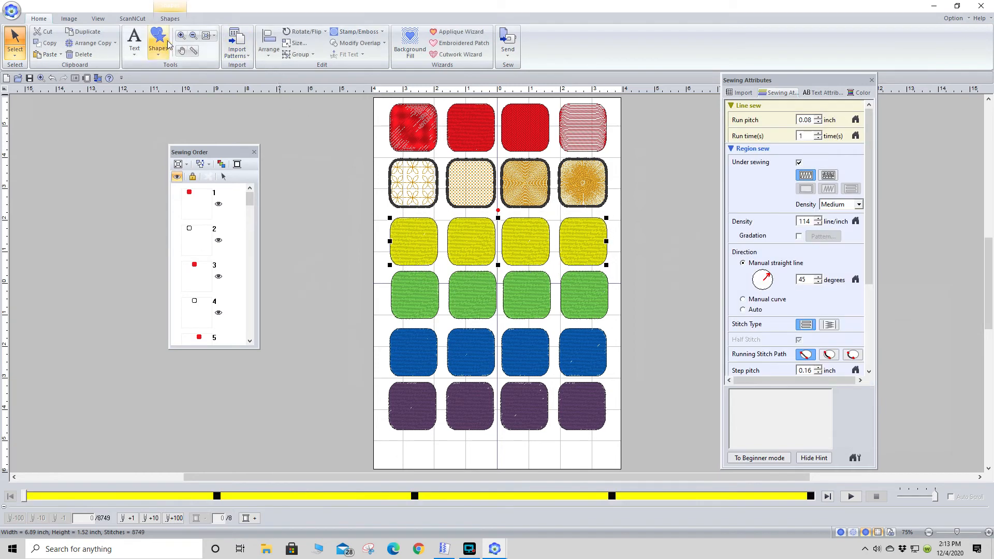
pyautogui.click(171, 20)
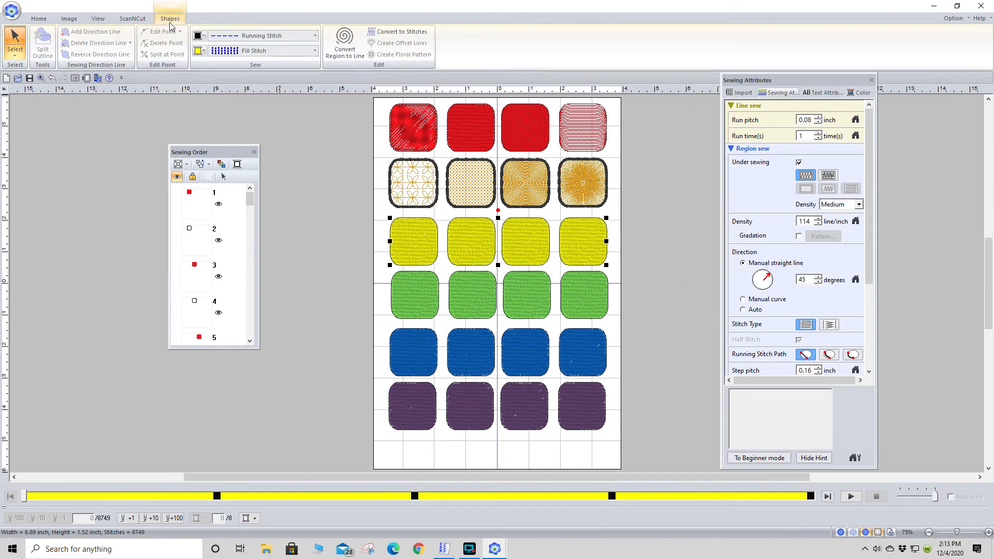
pyautogui.click(314, 36)
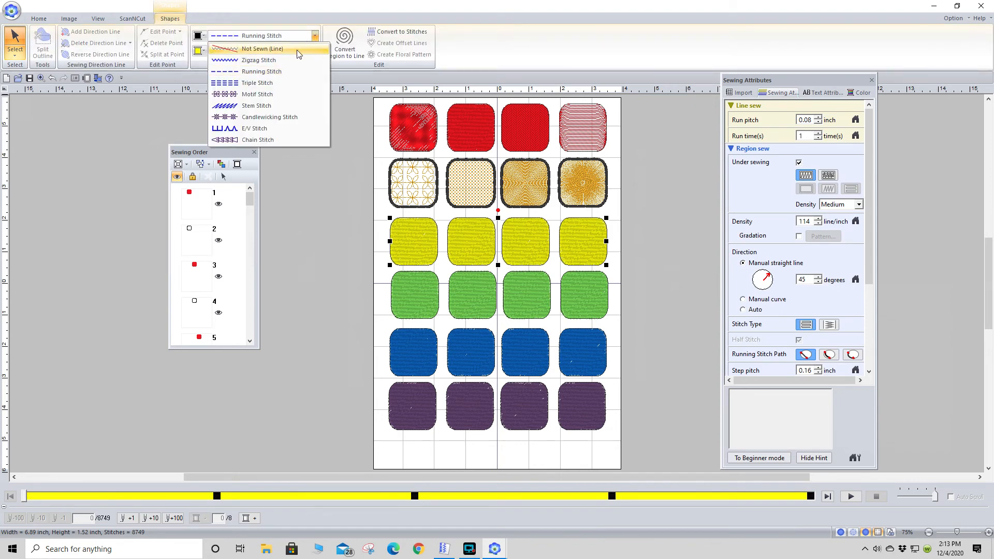
pyautogui.click(268, 85)
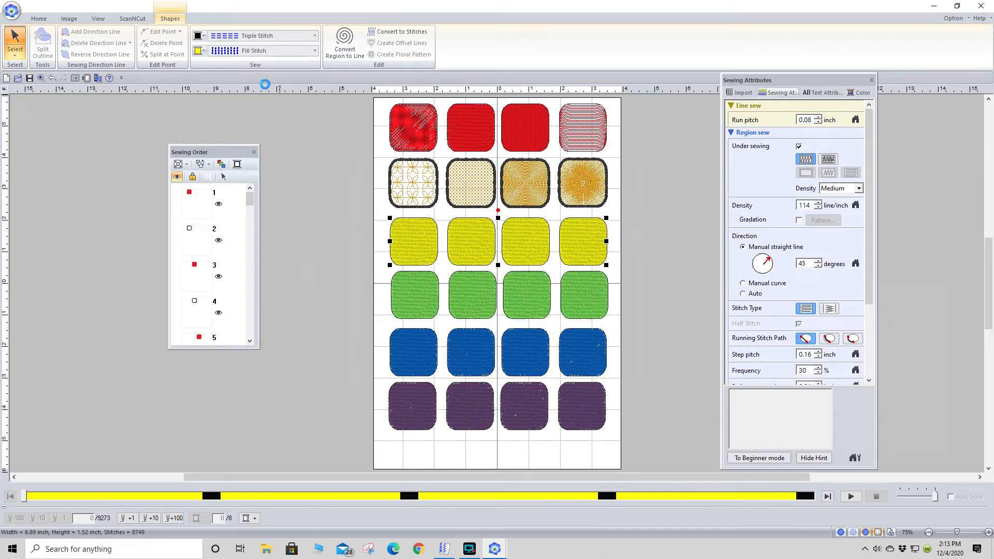
pyautogui.click(365, 246)
# Change the region stitch of the first yellow square to Spiral Stitch.
pyautogui.click(409, 242)
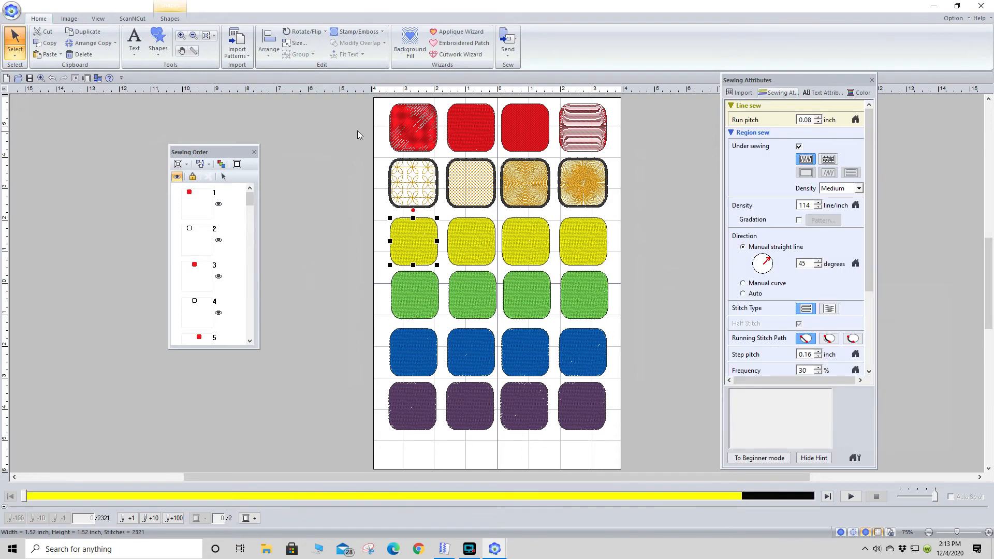
pyautogui.click(168, 19)
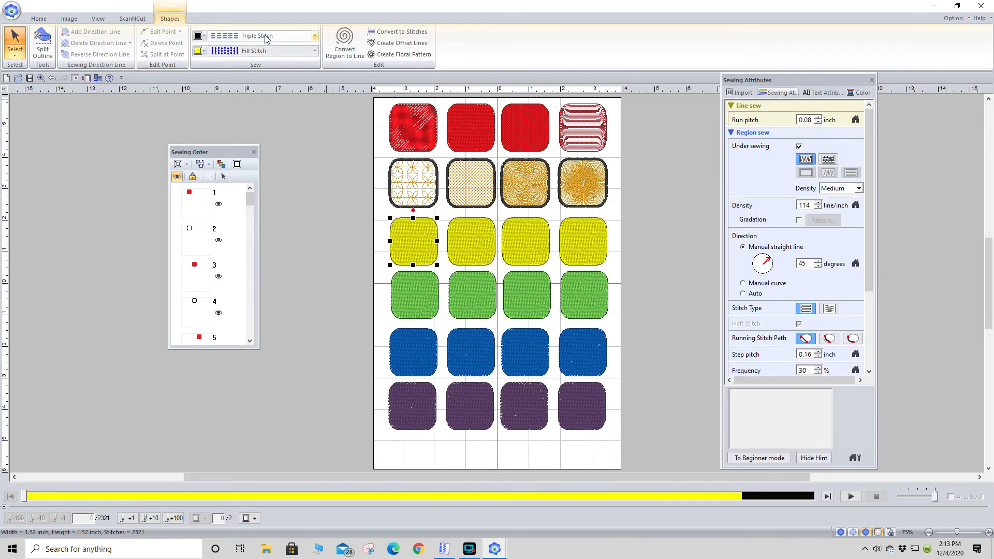
pyautogui.click(315, 51)
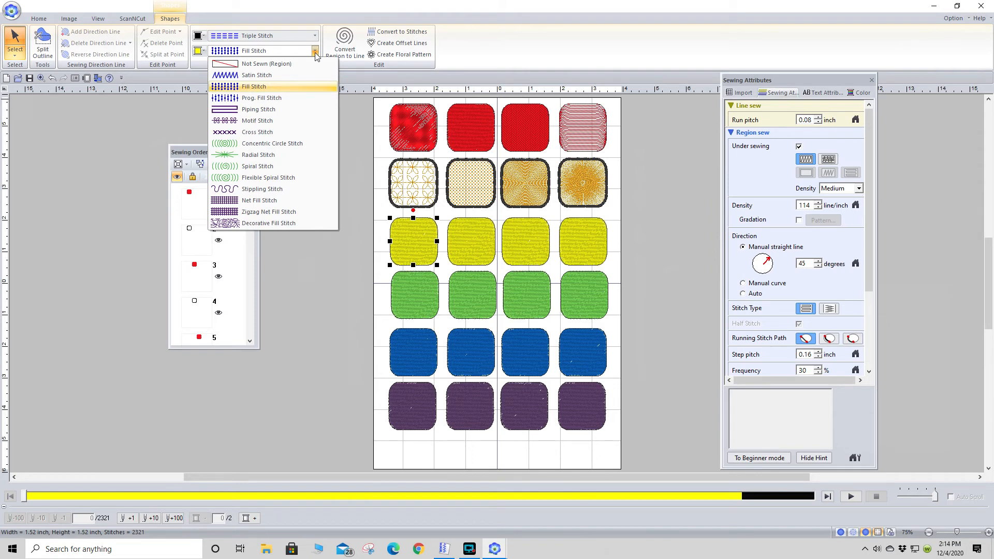
pyautogui.click(254, 166)
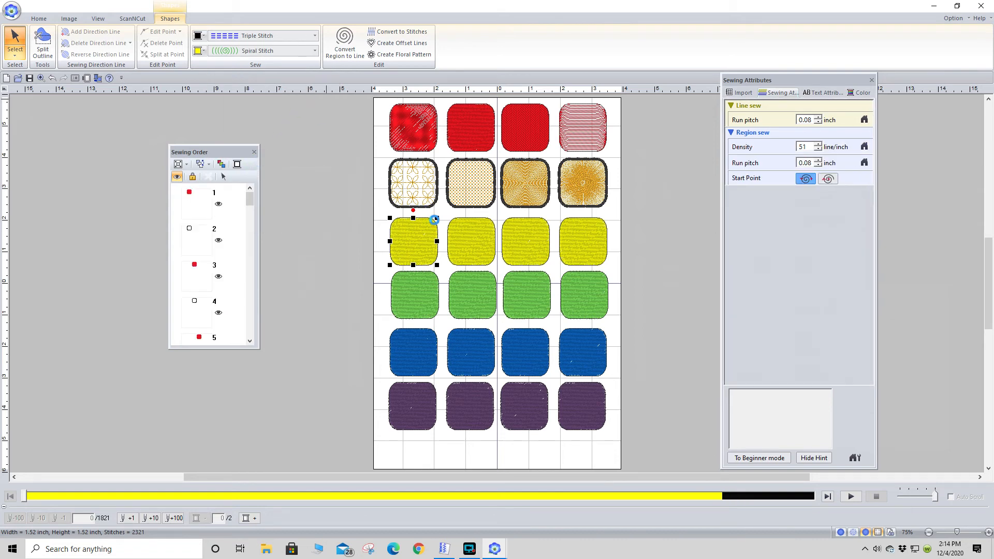
# Change the region stitch of the second yellow square to Flexible Spiral Stitch.
pyautogui.hotkey('ctrl', 'z')
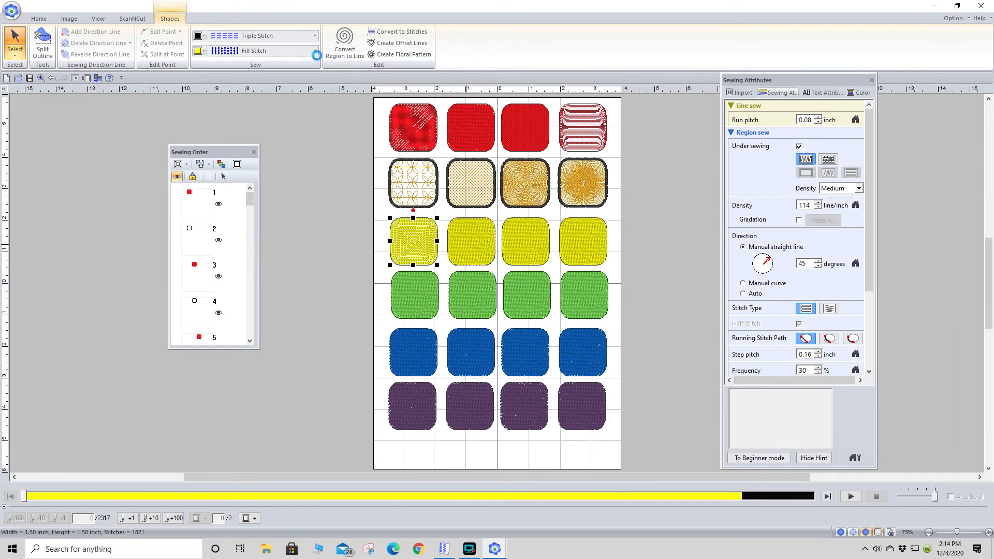
pyautogui.press('Tab')
pyautogui.click(315, 50)
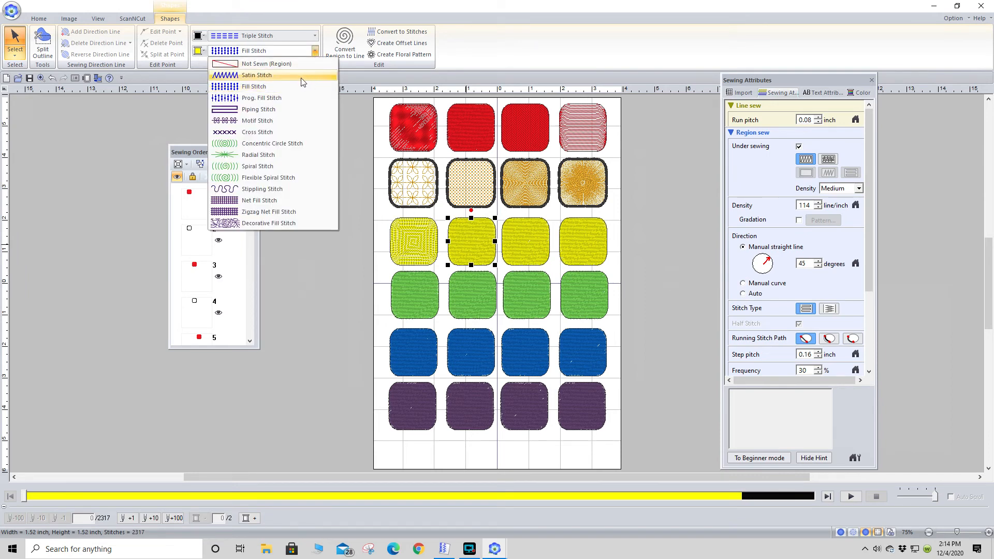
pyautogui.click(282, 179)
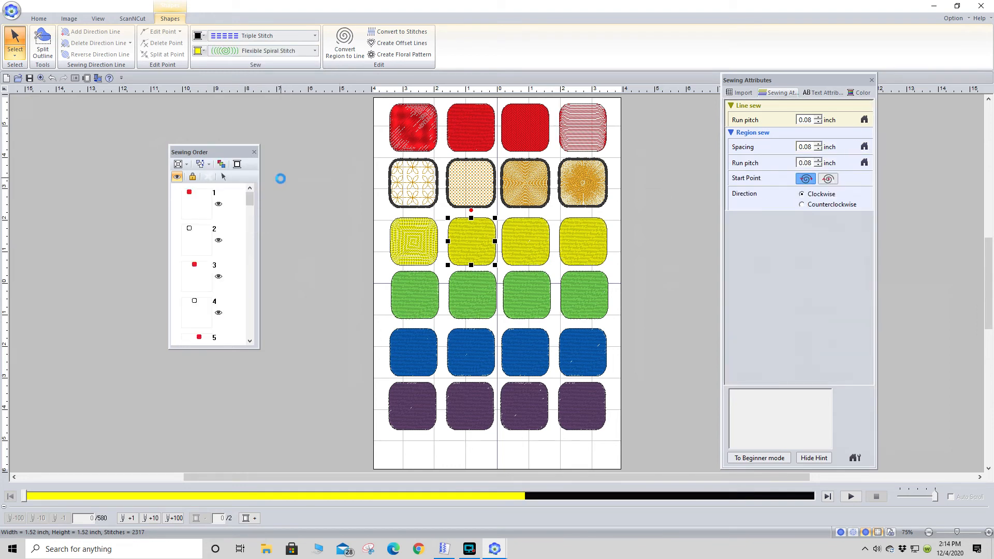
# Change the region stitch of the third yellow square to Stippling Stitch.
pyautogui.click(518, 238)
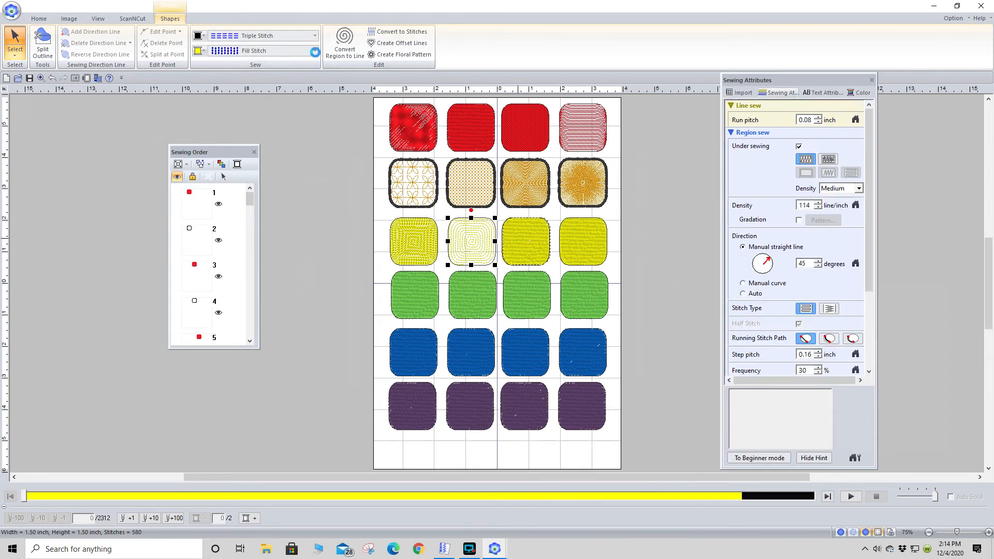
pyautogui.click(314, 51)
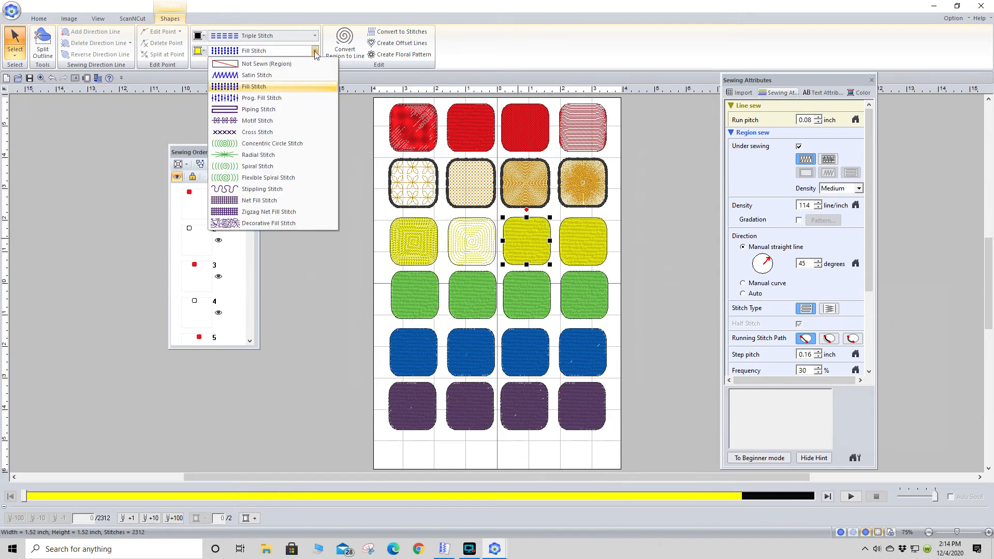
pyautogui.click(278, 190)
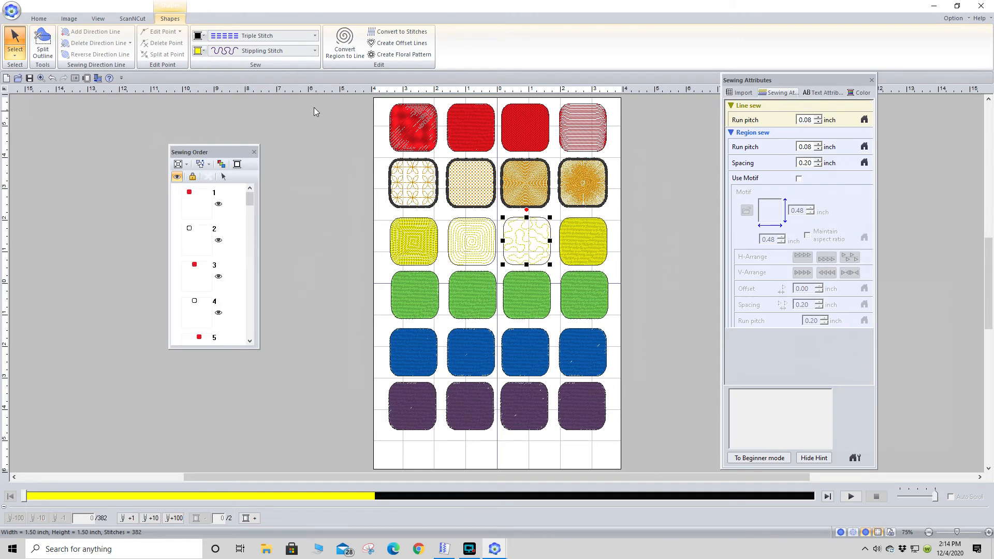
# Change the region stitch of the fourth yellow square to Net Fill Stitch.
pyautogui.click(315, 51)
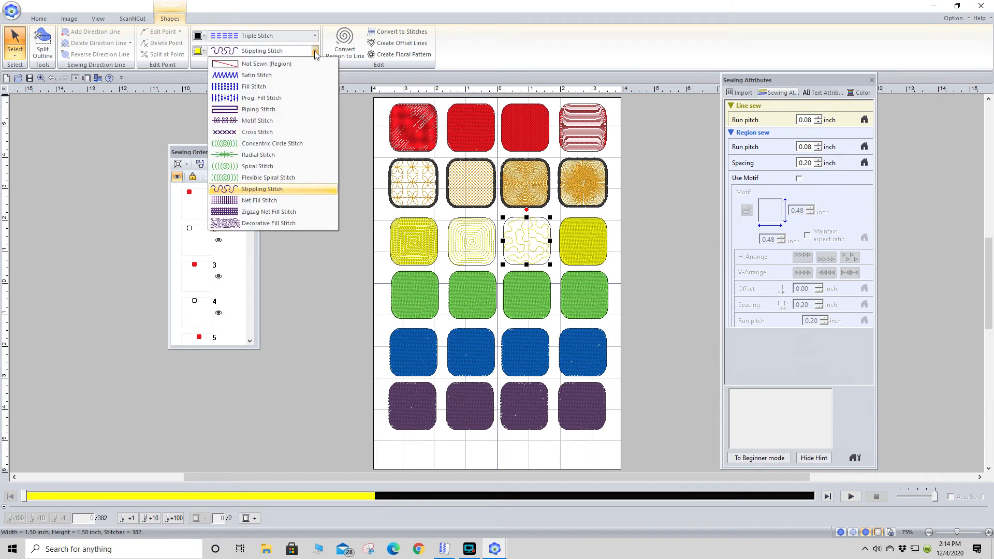
pyautogui.click(580, 239)
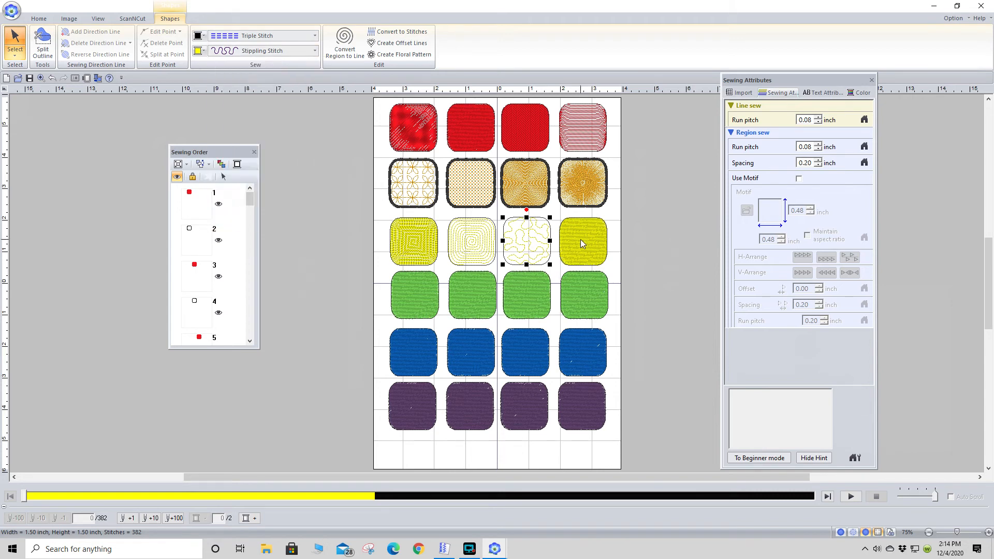
pyautogui.click(581, 240)
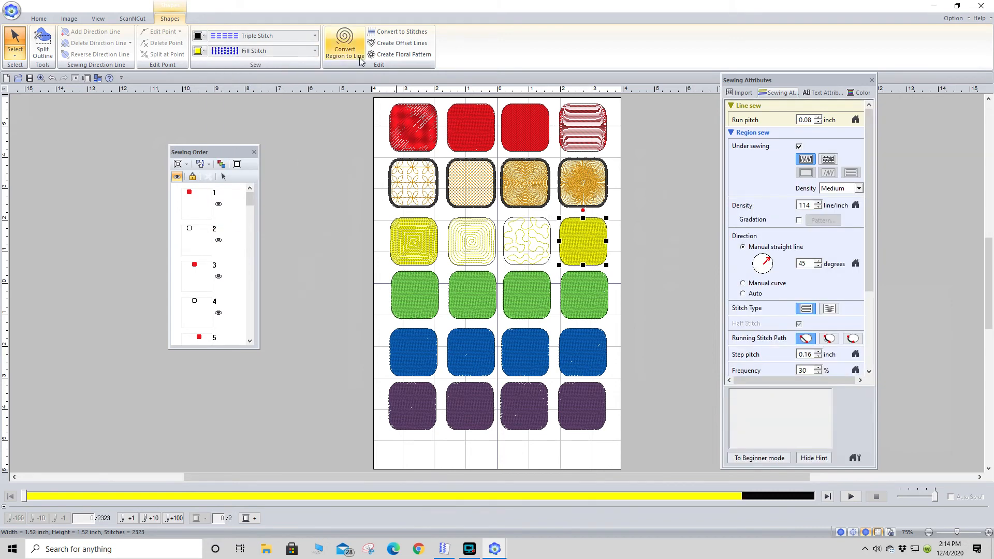
pyautogui.click(315, 51)
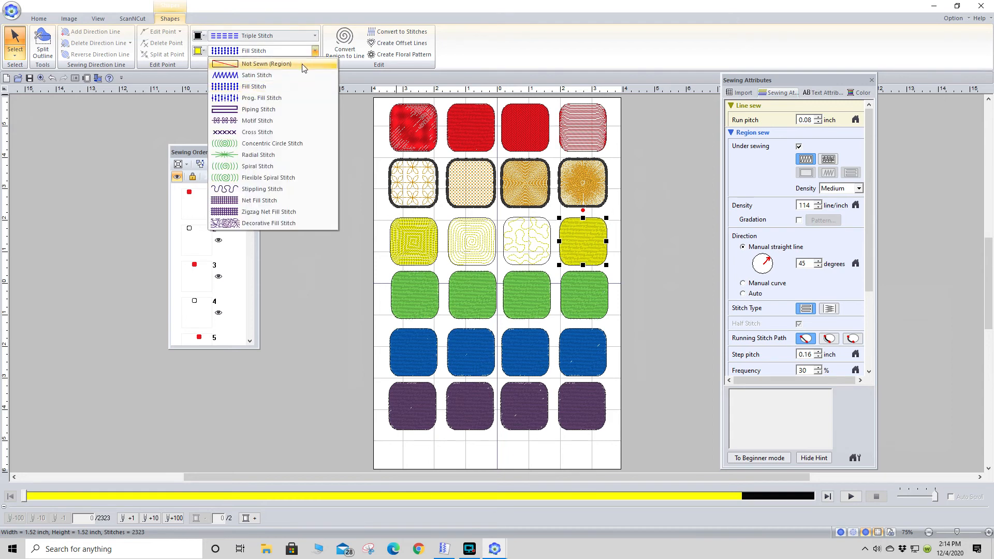
pyautogui.click(276, 201)
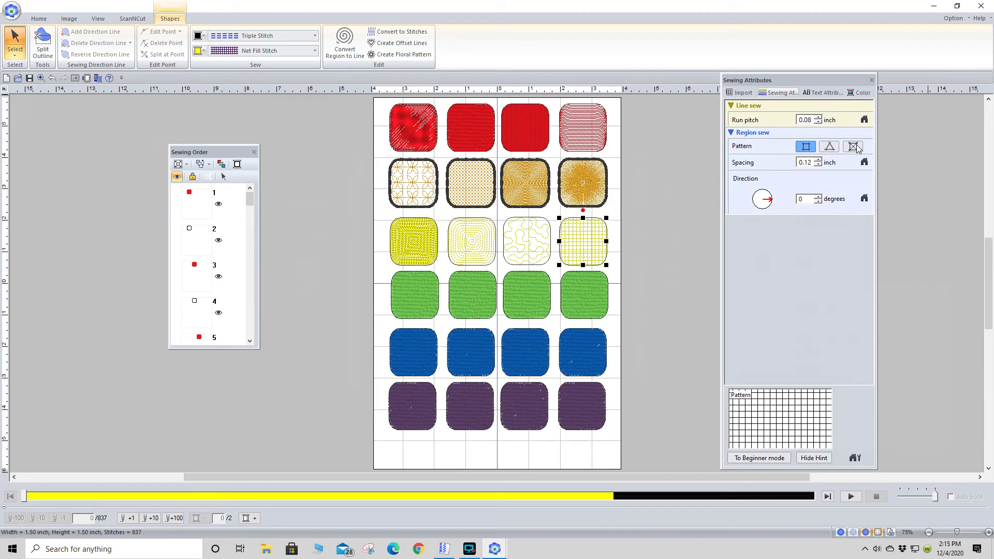
# Change the outlines of all four squares in the green row to Stem Stitch and deselect the row.
pyautogui.click(414, 300)
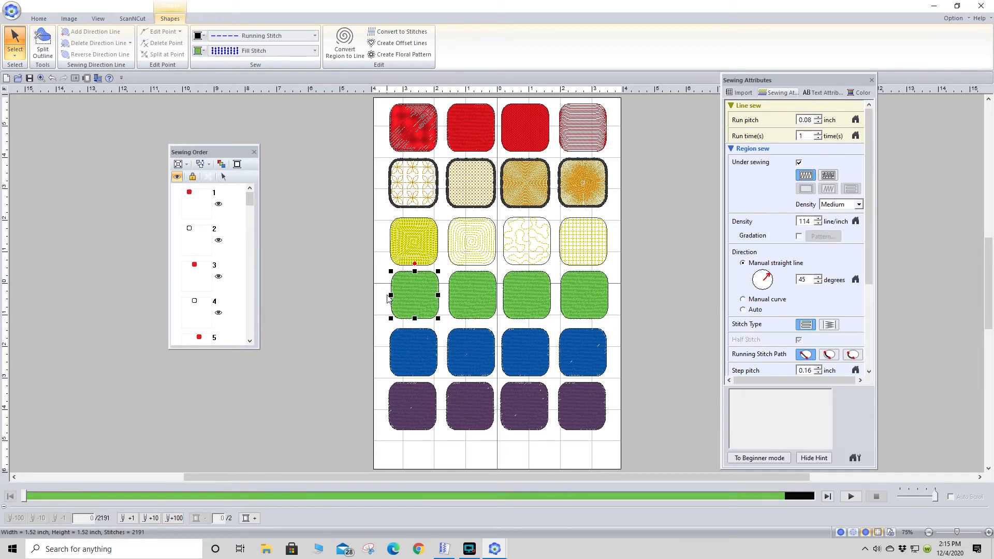
pyautogui.moveTo(383, 277); pyautogui.dragTo(616, 326)
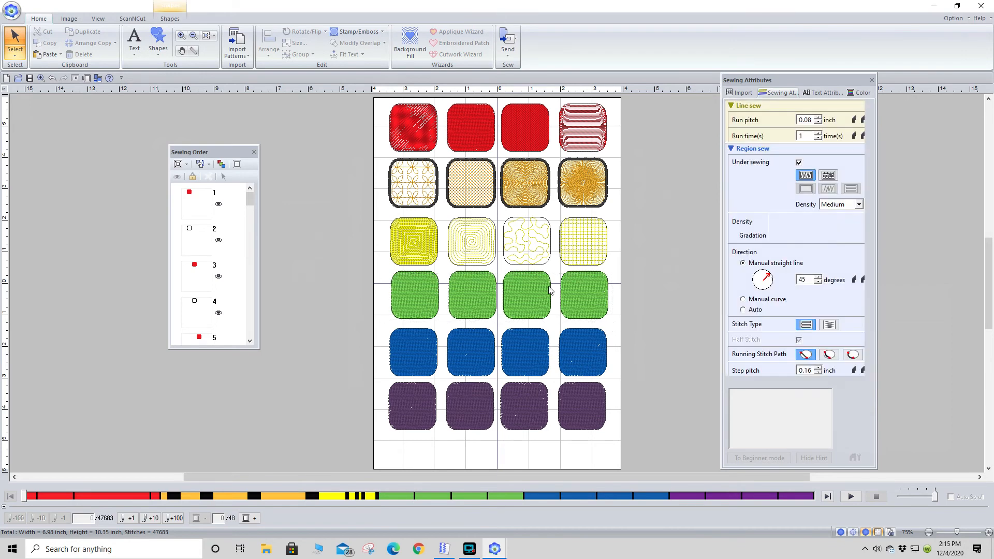
pyautogui.click(174, 21)
pyautogui.click(314, 36)
pyautogui.click(274, 67)
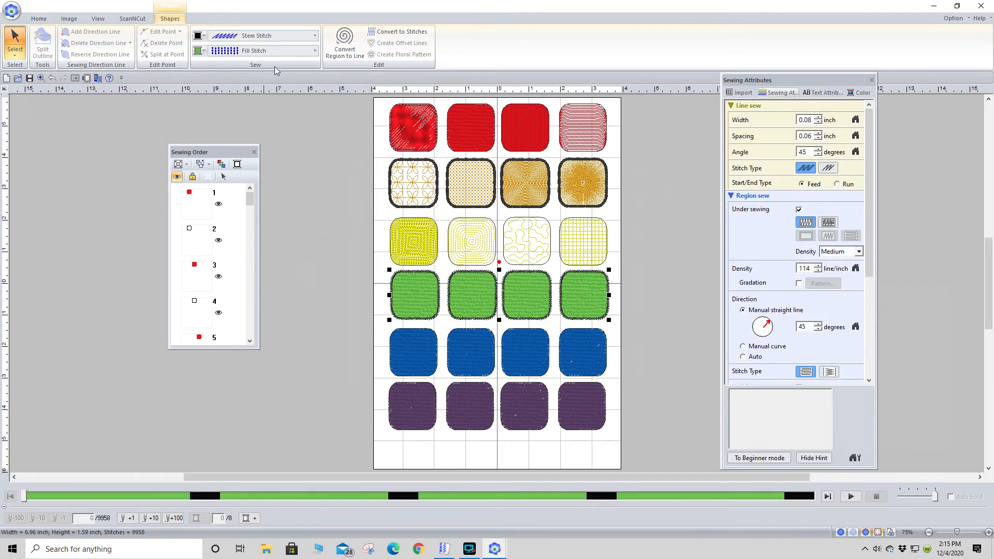
pyautogui.click(335, 269)
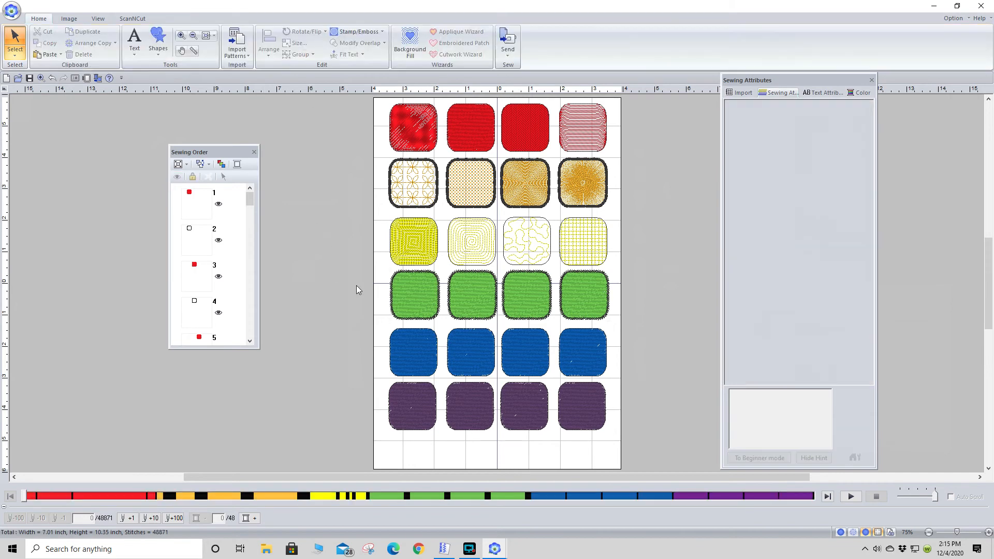
# Change the region of the first green square to Net Fill Stitch with the triangle pattern.
pyautogui.click(413, 303)
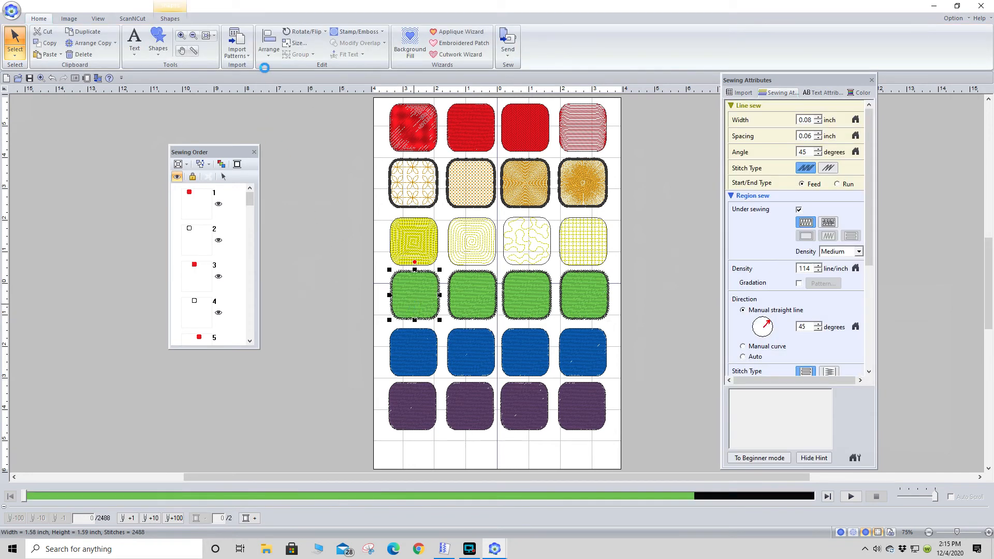
pyautogui.click(171, 18)
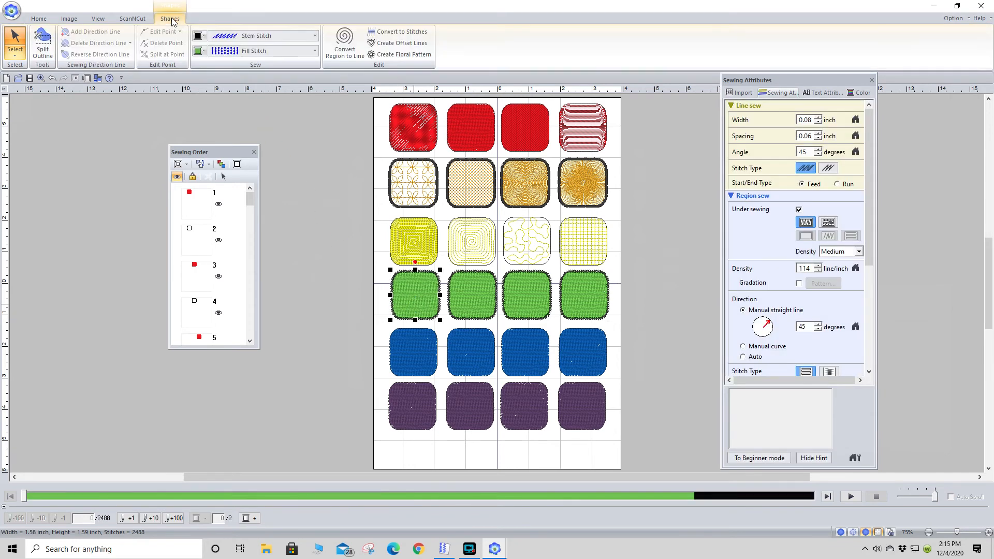
pyautogui.click(315, 51)
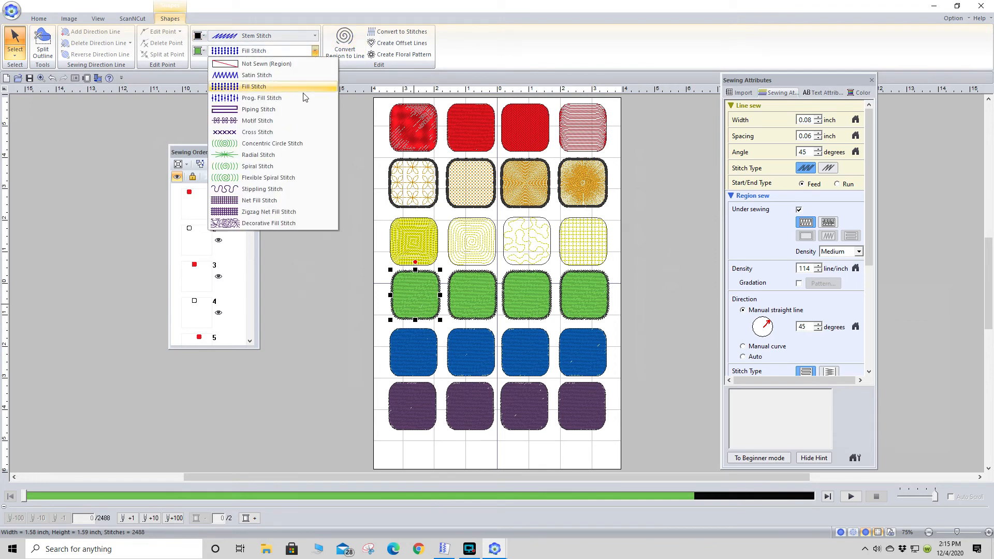
pyautogui.click(287, 201)
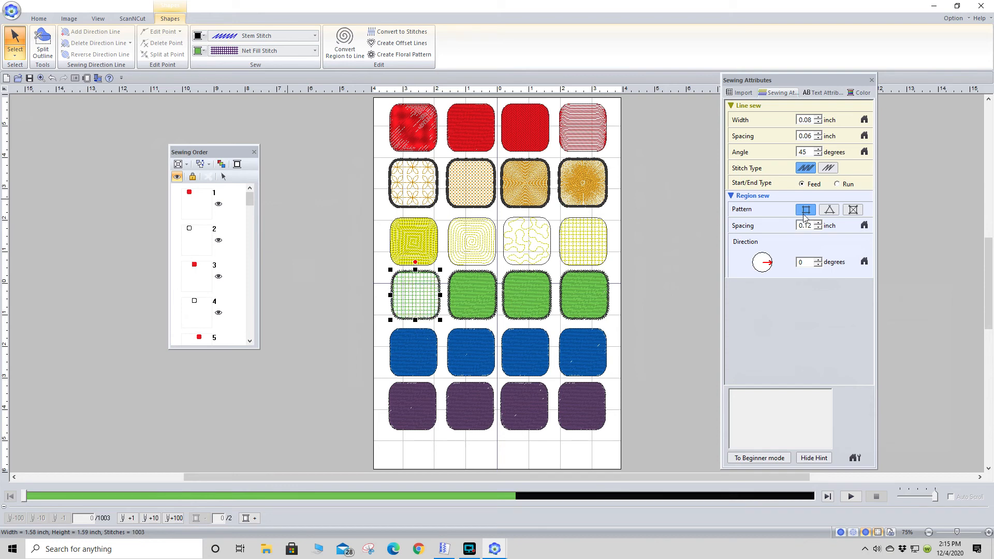
pyautogui.click(831, 211)
pyautogui.click(830, 211)
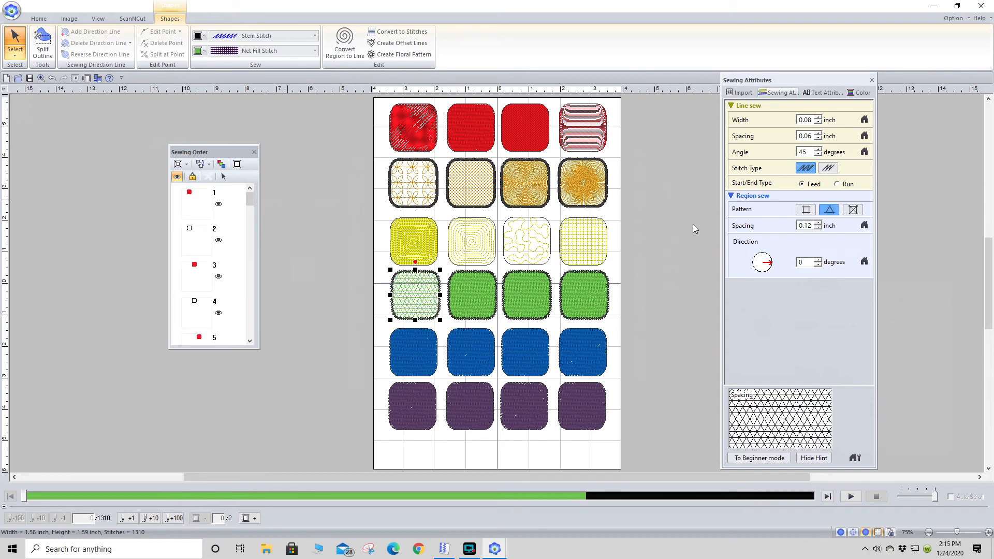
# Change the region of the second green square to Net Fill Stitch with the crossed-diagonal square pattern.
pyautogui.click(466, 290)
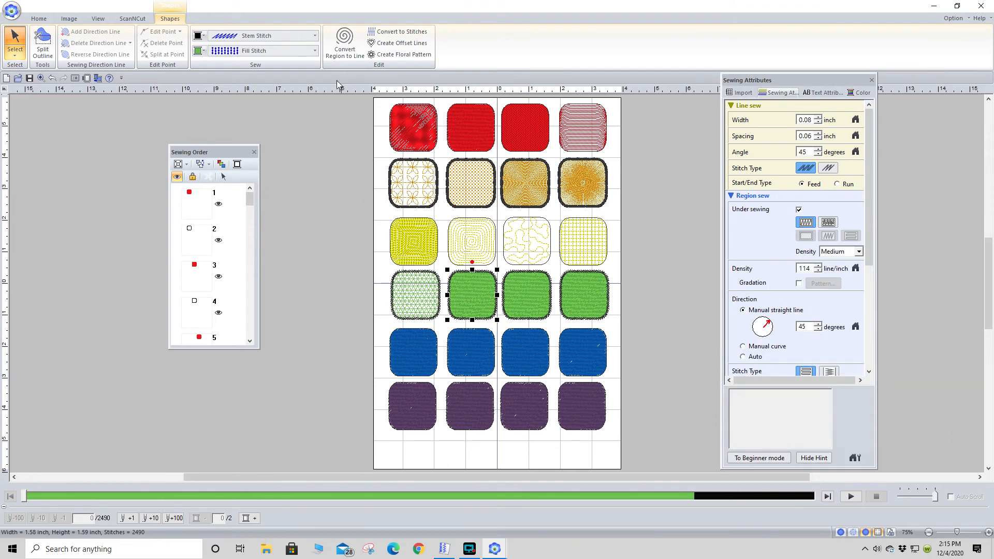
pyautogui.click(315, 51)
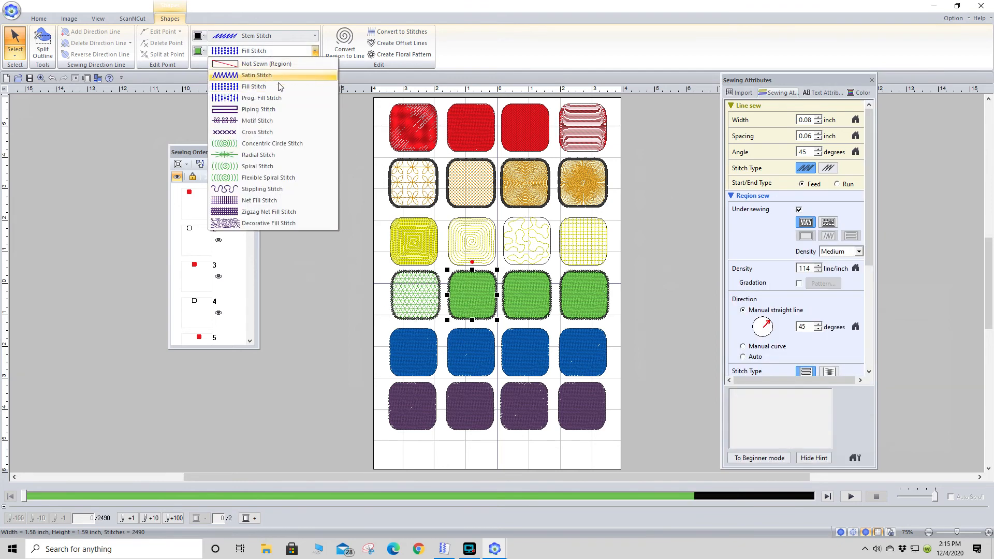
pyautogui.click(269, 201)
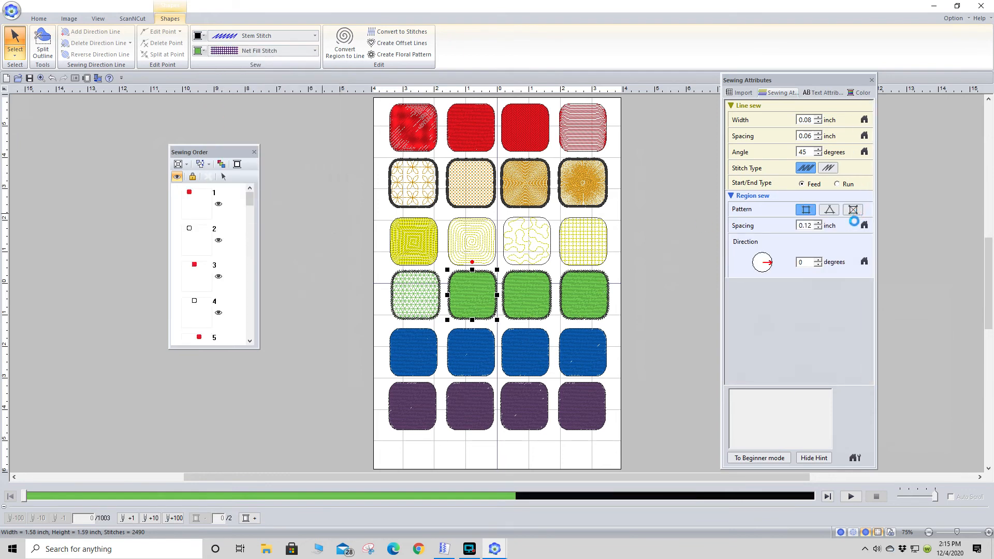
pyautogui.click(853, 210)
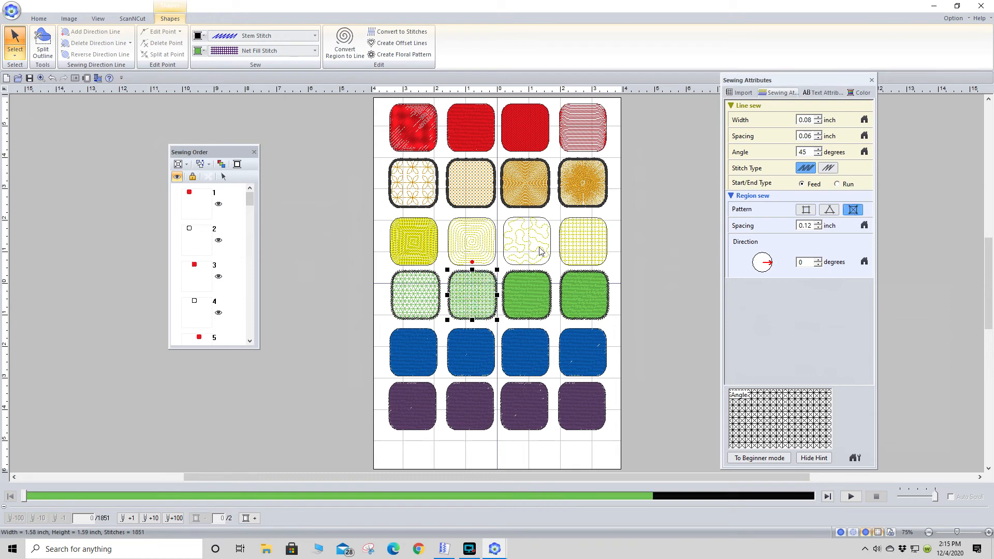
# Change the region stitch of the third green square to Zigzag Net Fill Stitch.
pyautogui.click(527, 297)
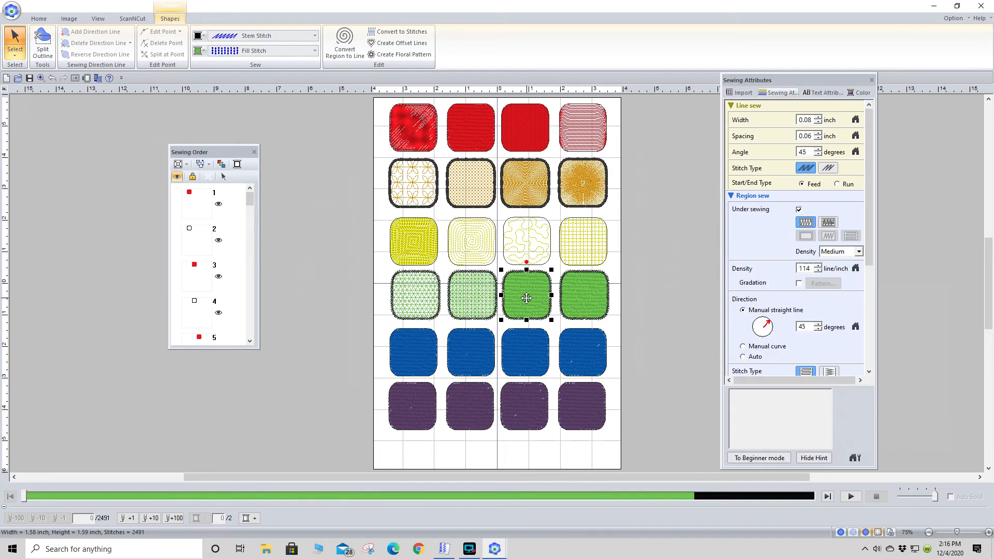
pyautogui.click(315, 50)
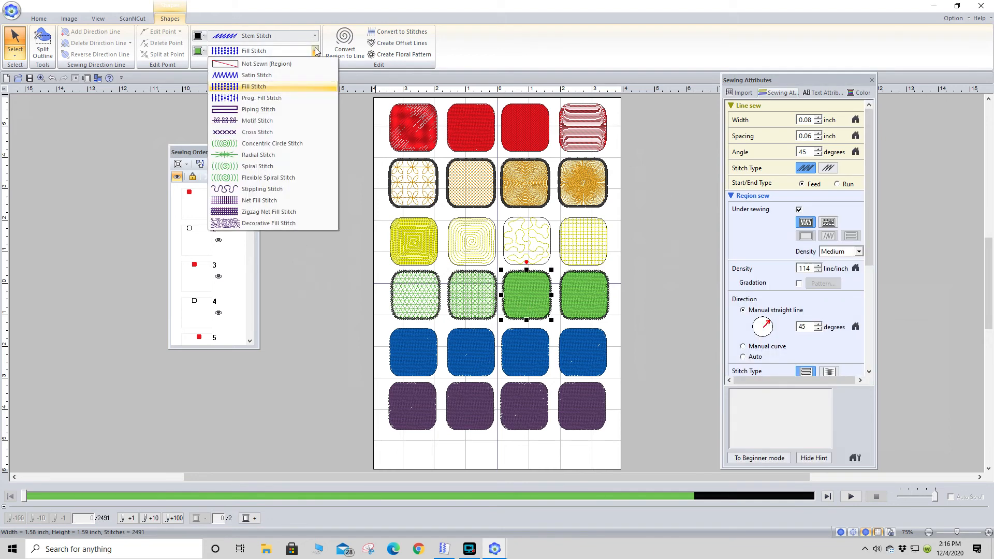
pyautogui.click(268, 212)
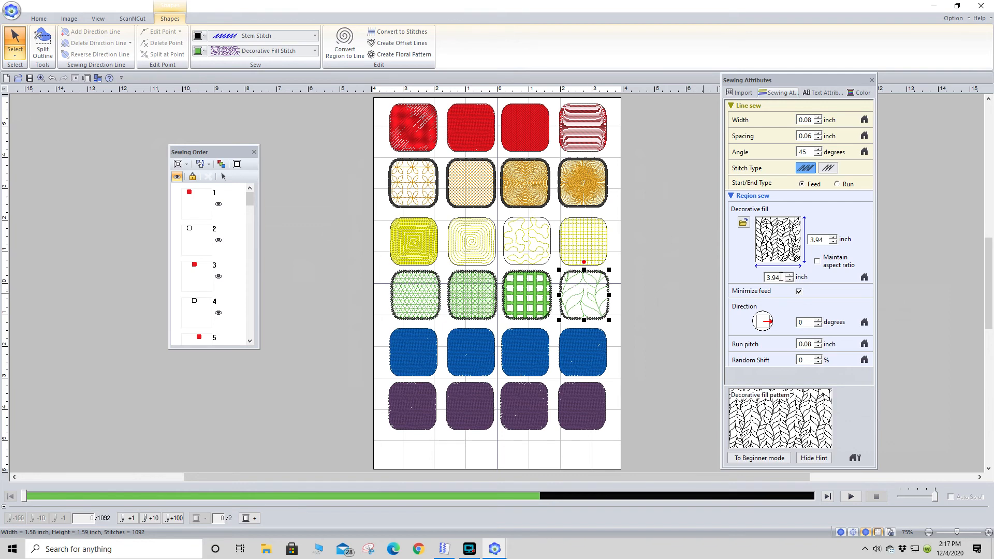
# Set the fourth green square's decorative fill pattern to 2.00 by 2.00 inch, maintain its aspect ratio, and deselect the square.
pyautogui.moveTo(782, 278); pyautogui.dragTo(763, 278)
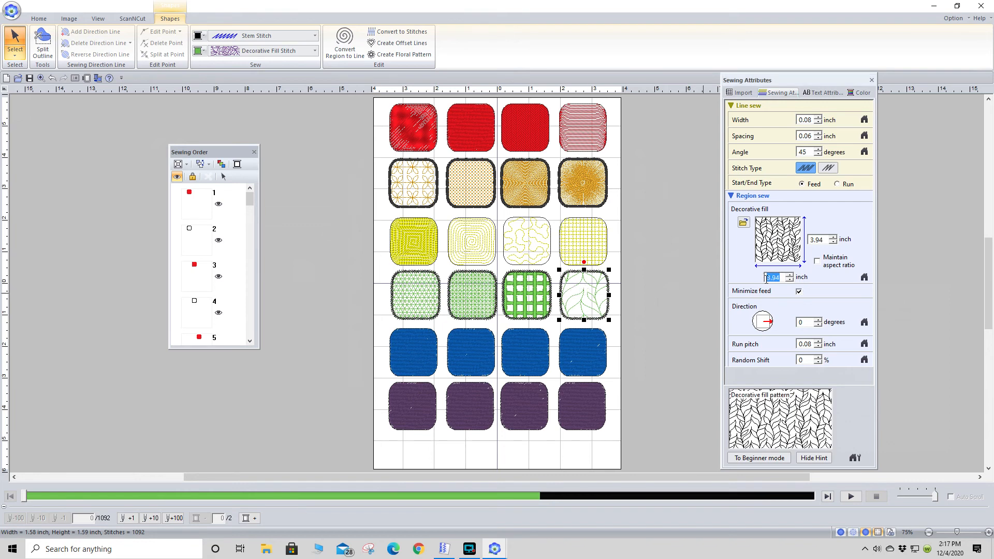
pyautogui.write('2.0')
pyautogui.press('Return')
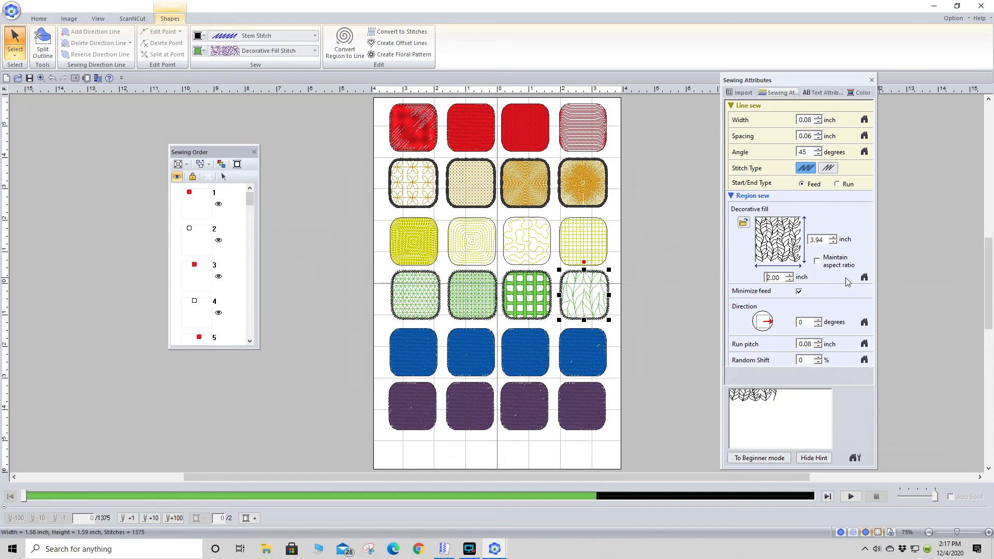
pyautogui.doubleClick(826, 244)
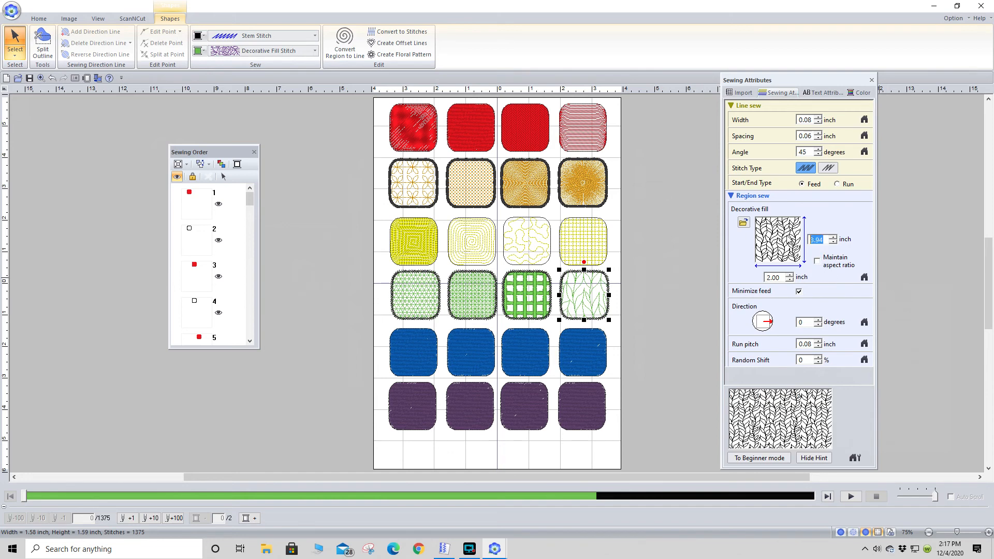
pyautogui.write('2')
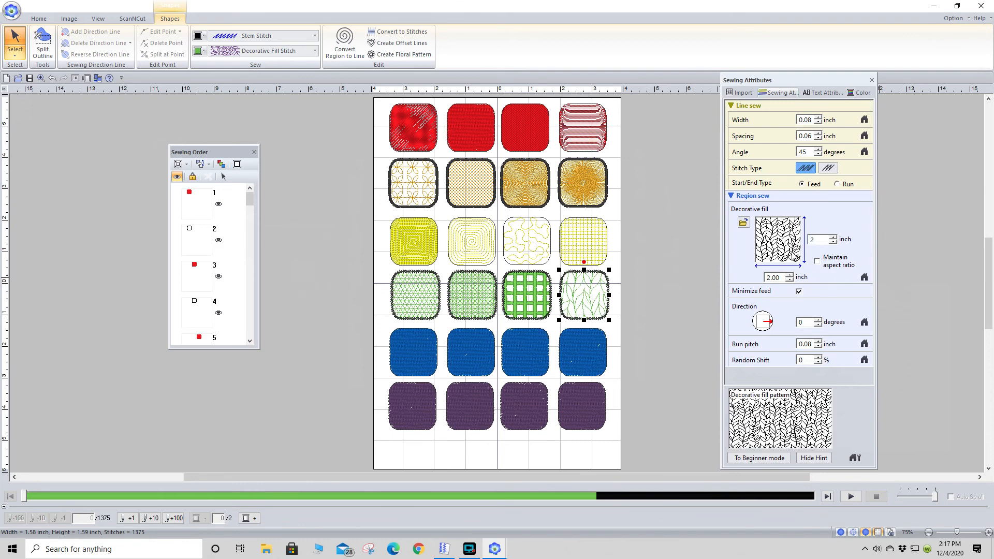
pyautogui.click(816, 261)
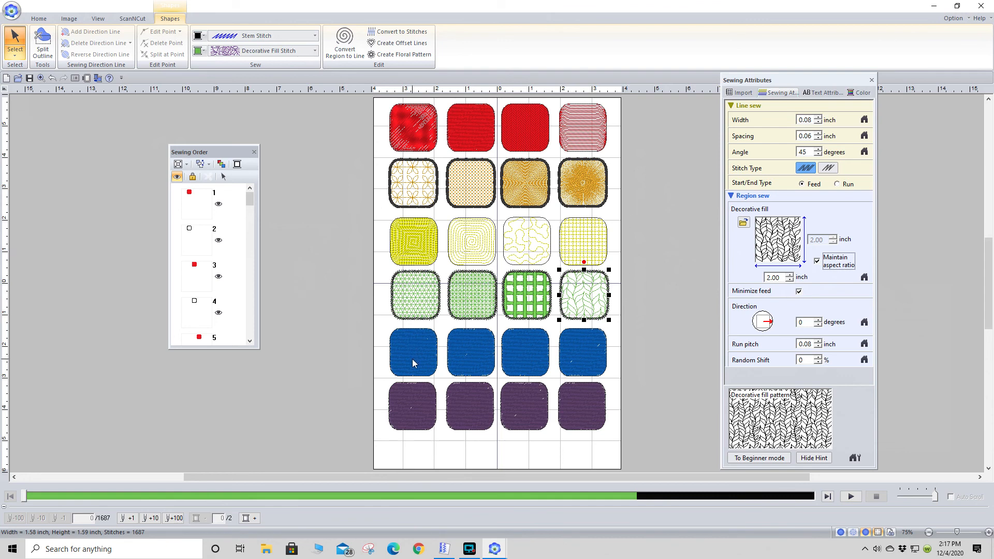
pyautogui.click(381, 340)
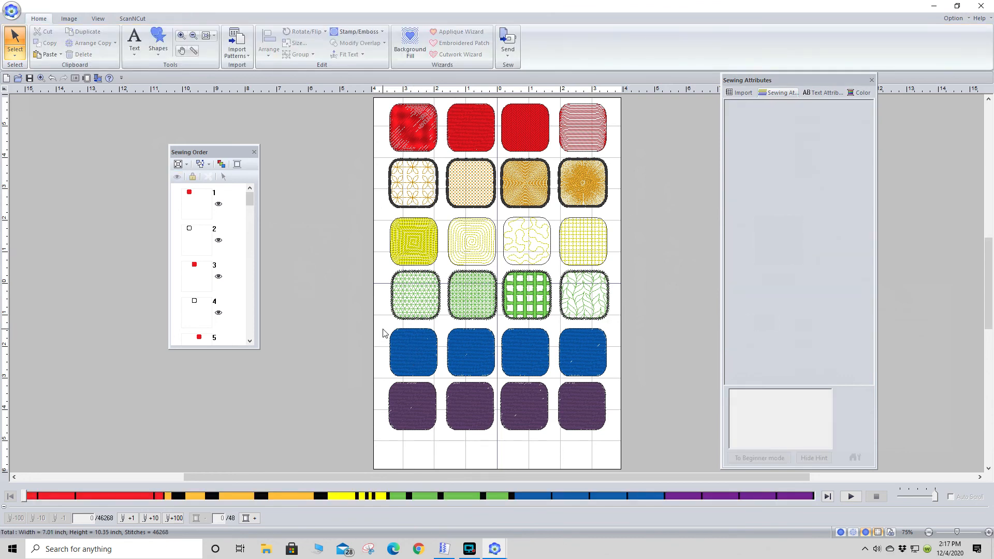
# Change the outlines of all four squares in the blue row to Motif Stitch and deselect the row.
pyautogui.moveTo(385, 330); pyautogui.dragTo(616, 383)
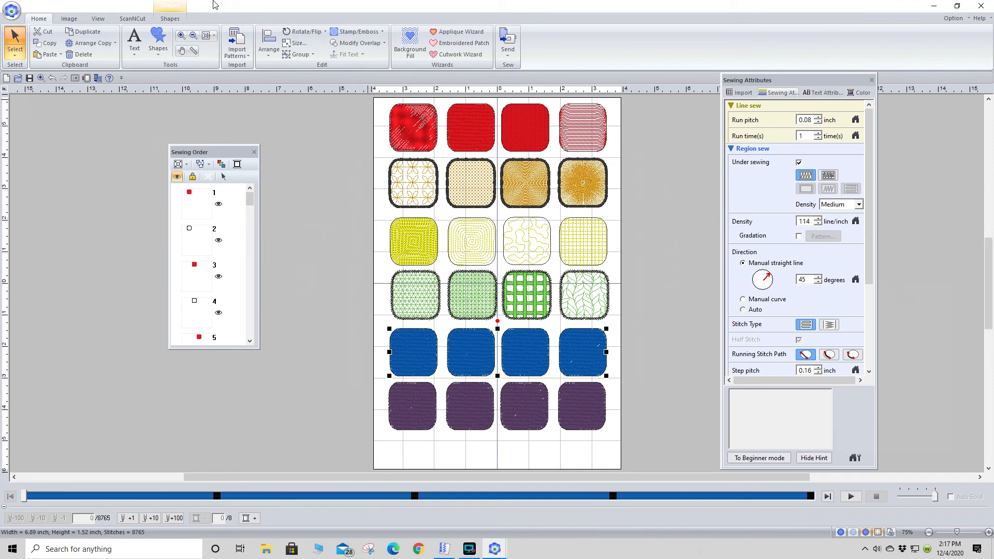
pyautogui.click(169, 18)
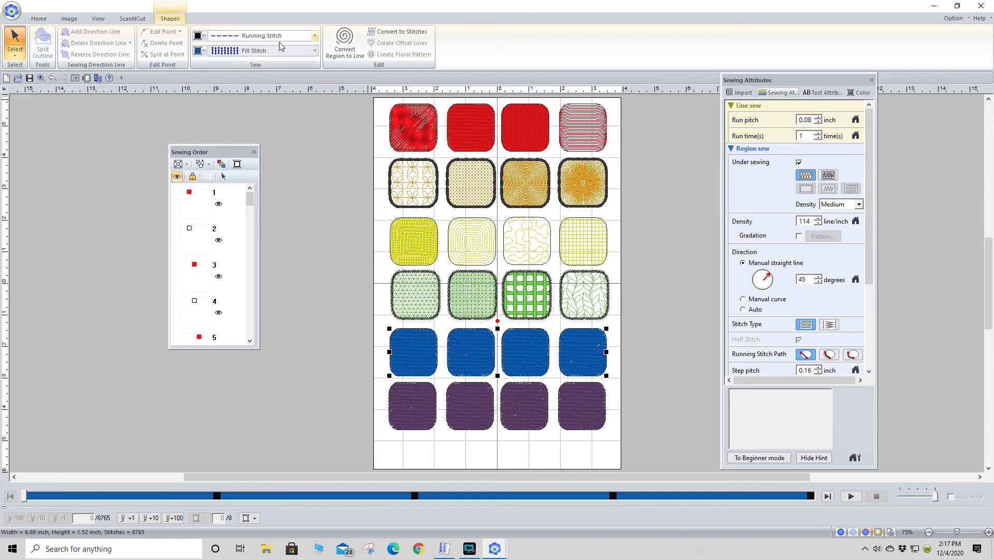
pyautogui.click(315, 35)
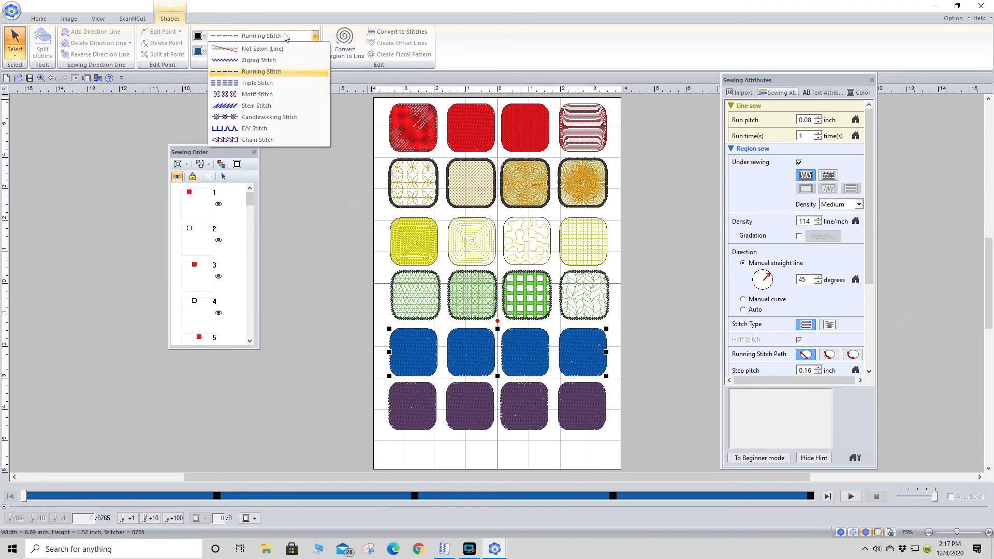
pyautogui.click(261, 95)
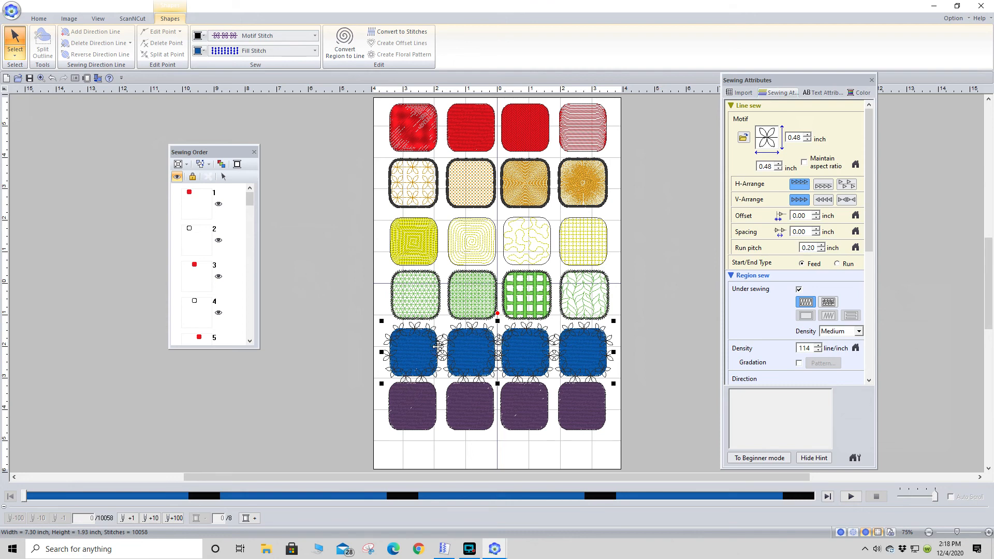
pyautogui.click(655, 393)
# Maintain the aspect ratio of the first blue square's outline motif, try a size of 0.20 inch, and set it to 0.30 inch.
pyautogui.click(418, 334)
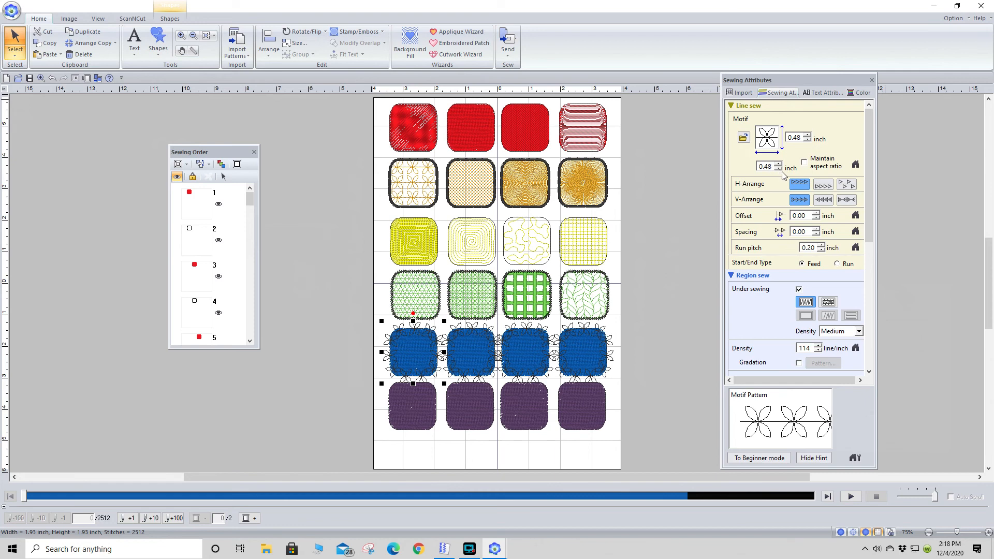
pyautogui.click(805, 164)
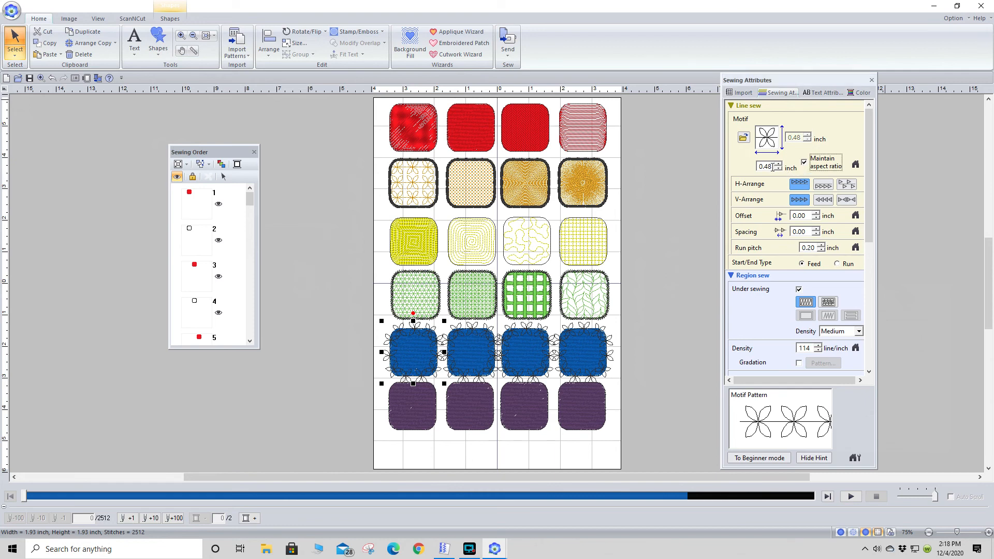
pyautogui.click(771, 166)
pyautogui.write('2')
pyautogui.press('Return')
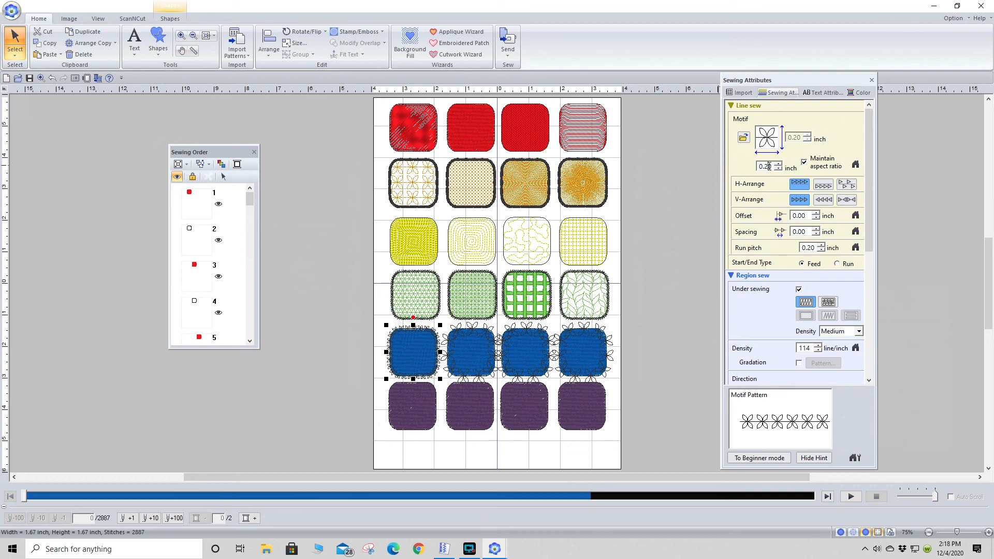
pyautogui.press('BackSpace')
pyautogui.write('3')
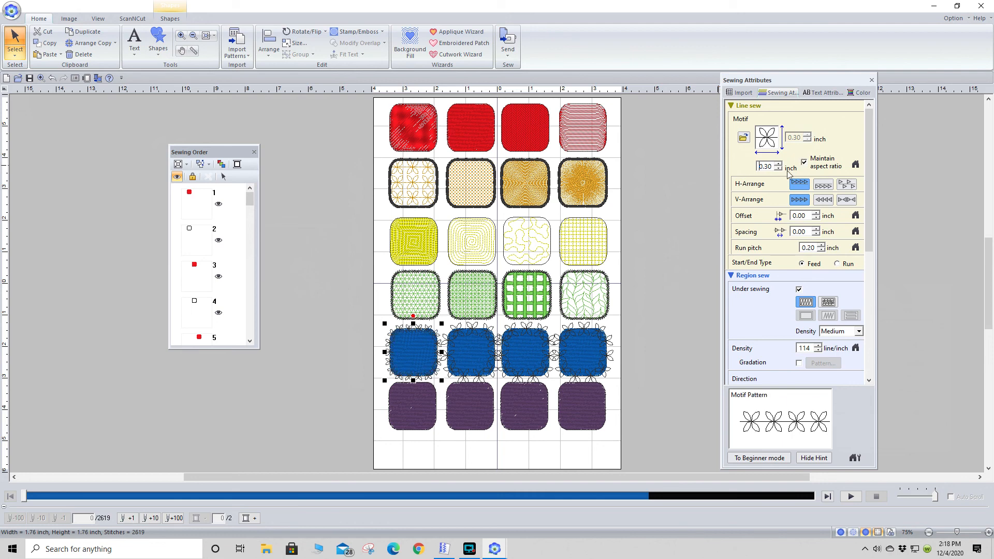
# Change the outline motif of the second blue square to motif002.
pyautogui.click(483, 358)
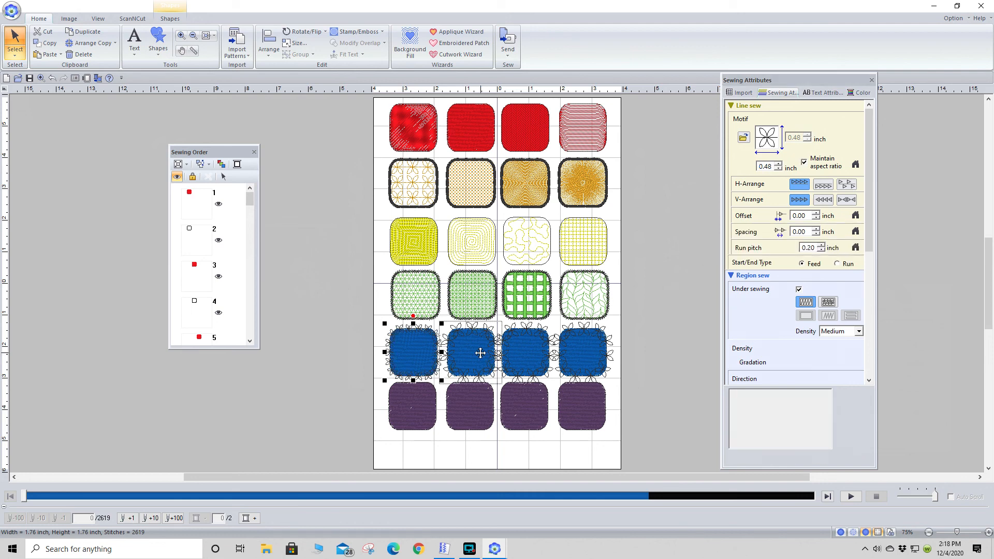
pyautogui.click(743, 137)
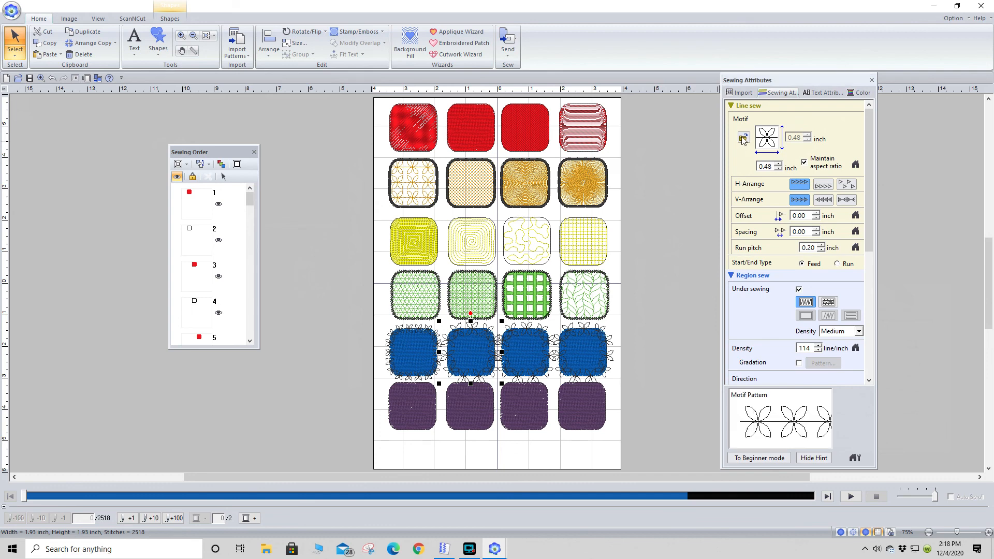
pyautogui.click(839, 341)
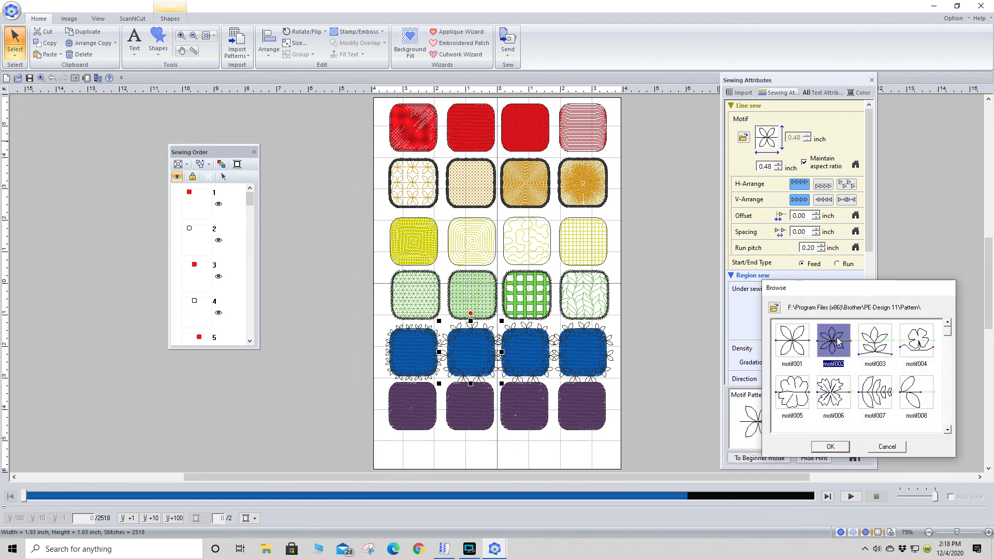
pyautogui.click(831, 447)
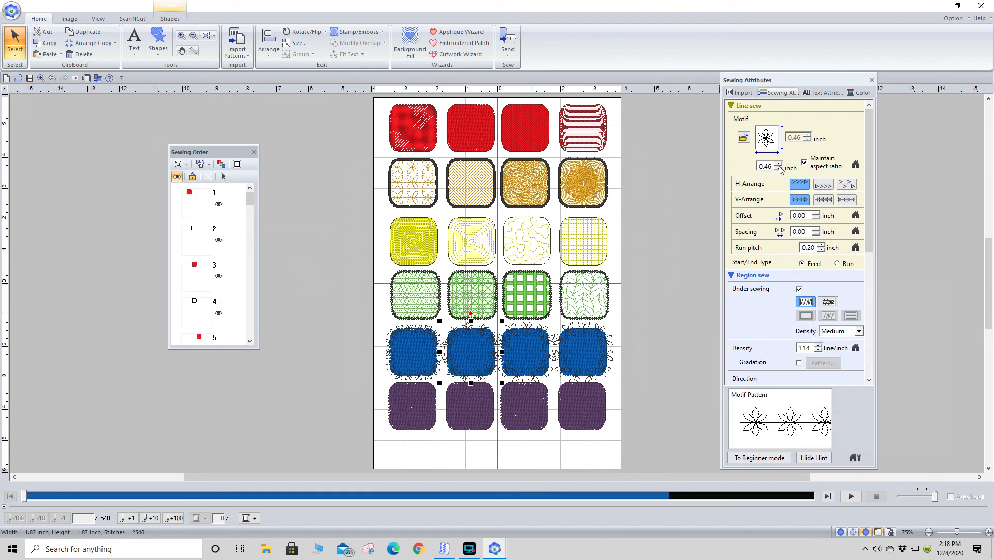
# Change the outline motif of the third blue square to motif003.
pyautogui.click(533, 336)
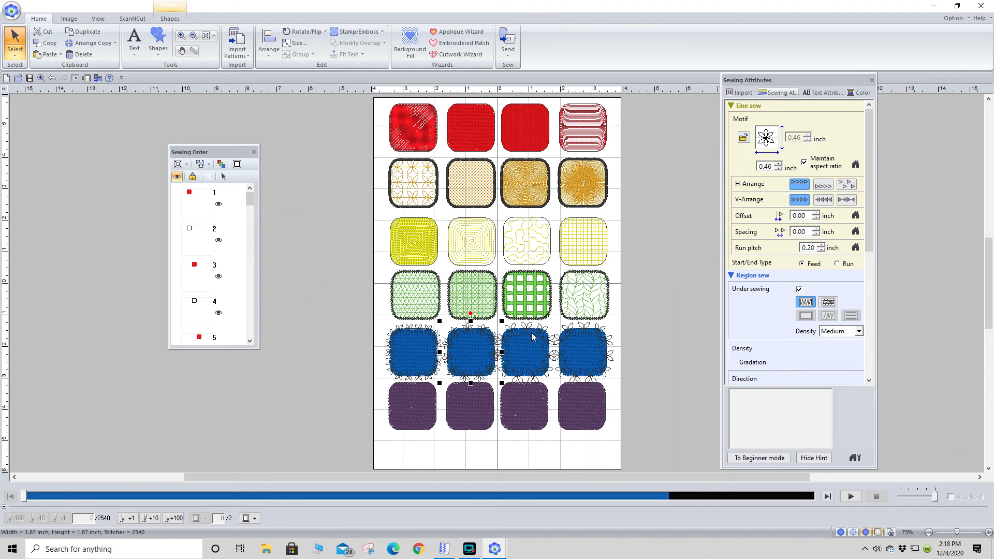
pyautogui.click(744, 137)
pyautogui.click(879, 341)
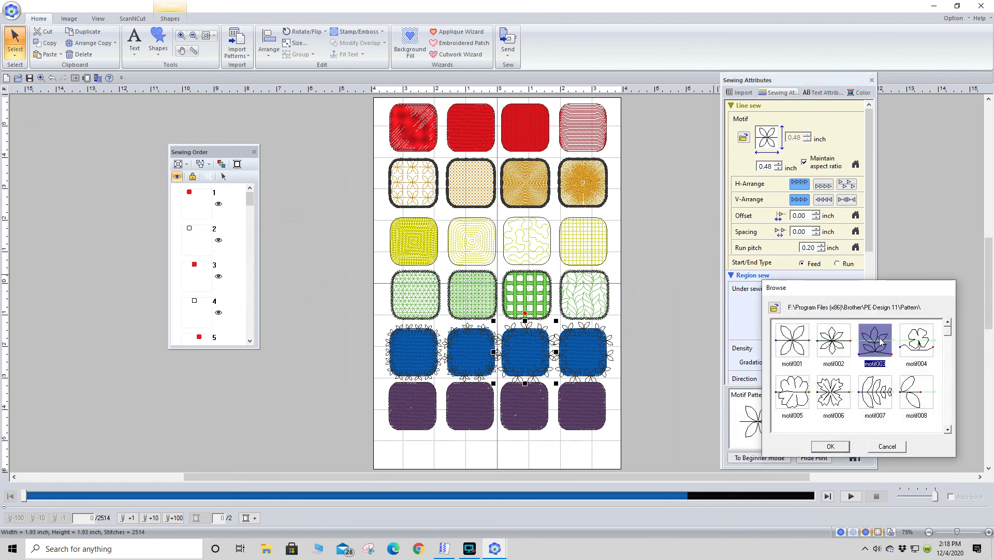
pyautogui.click(829, 446)
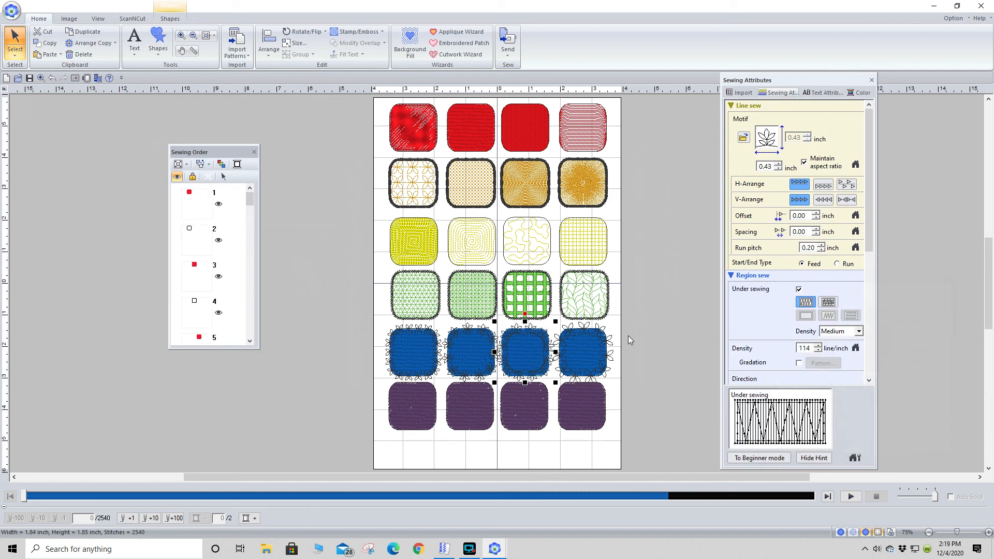
# Change the outline motif of the fourth blue square to motif004.
pyautogui.click(598, 352)
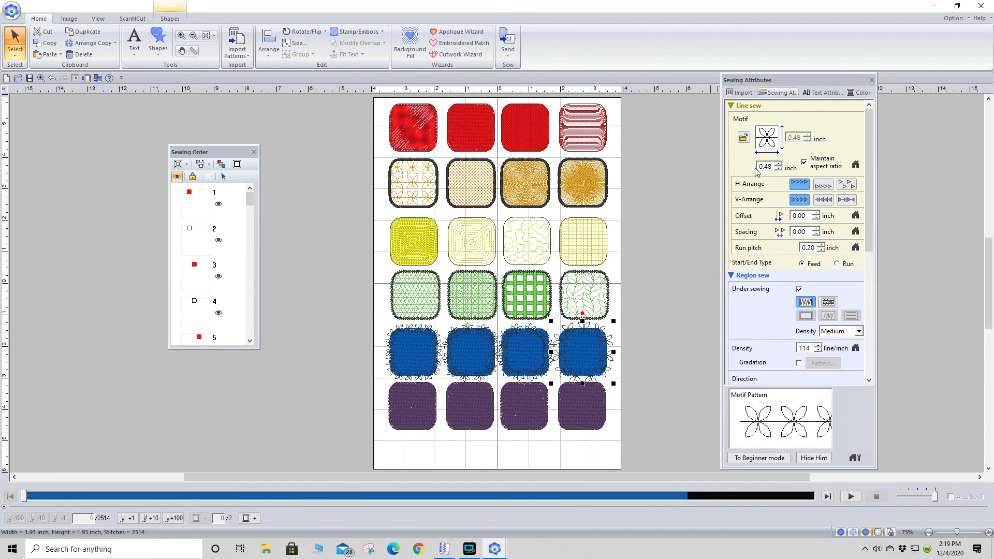
pyautogui.click(743, 137)
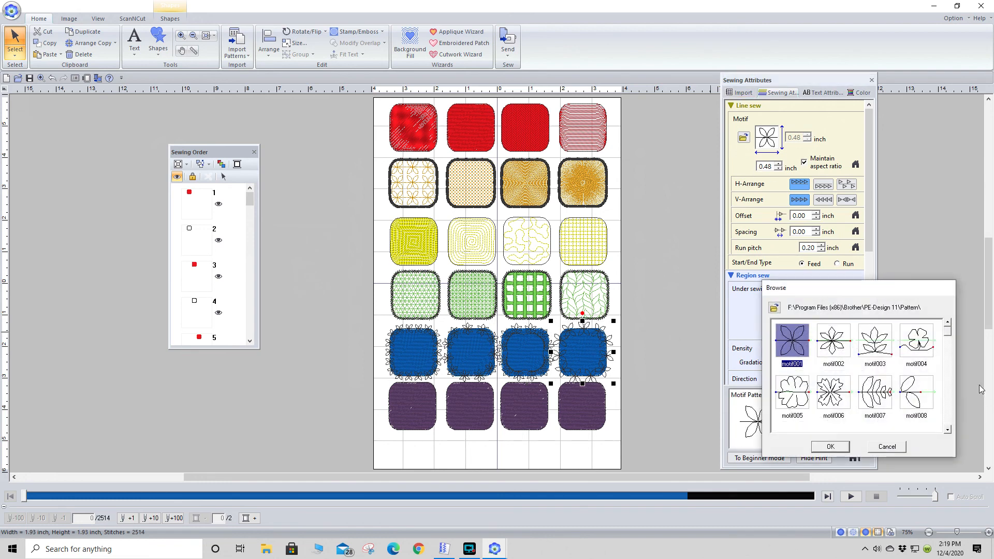
pyautogui.click(928, 346)
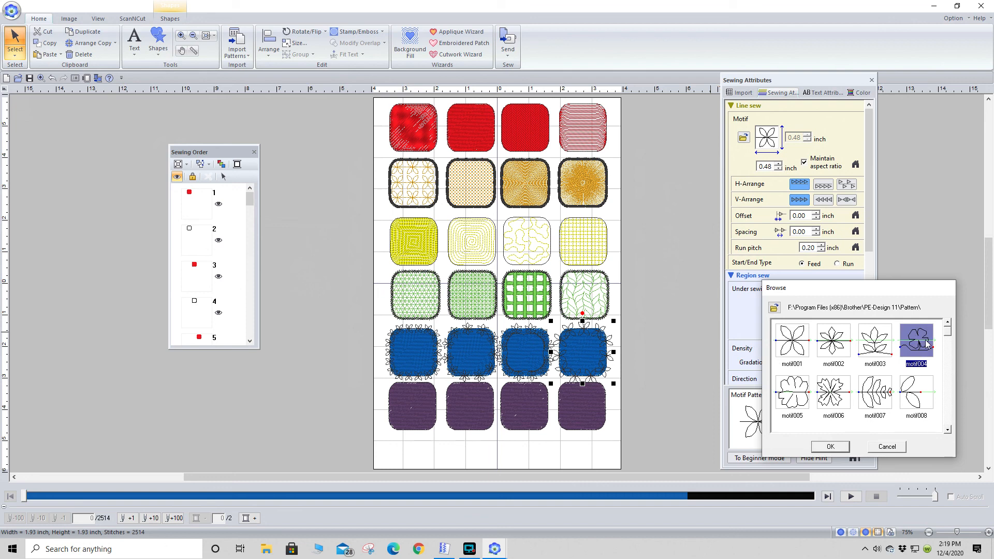
pyautogui.click(830, 446)
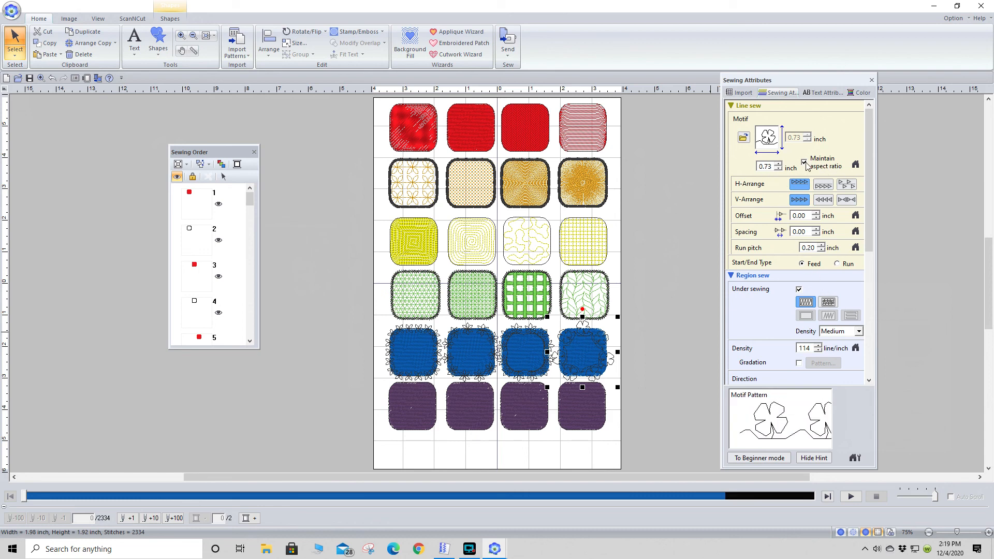
# Set the outline motif size of the fourth blue square to 0.30 inch.
pyautogui.moveTo(773, 166); pyautogui.dragTo(766, 166)
pyautogui.write('30')
pyautogui.press('Return')
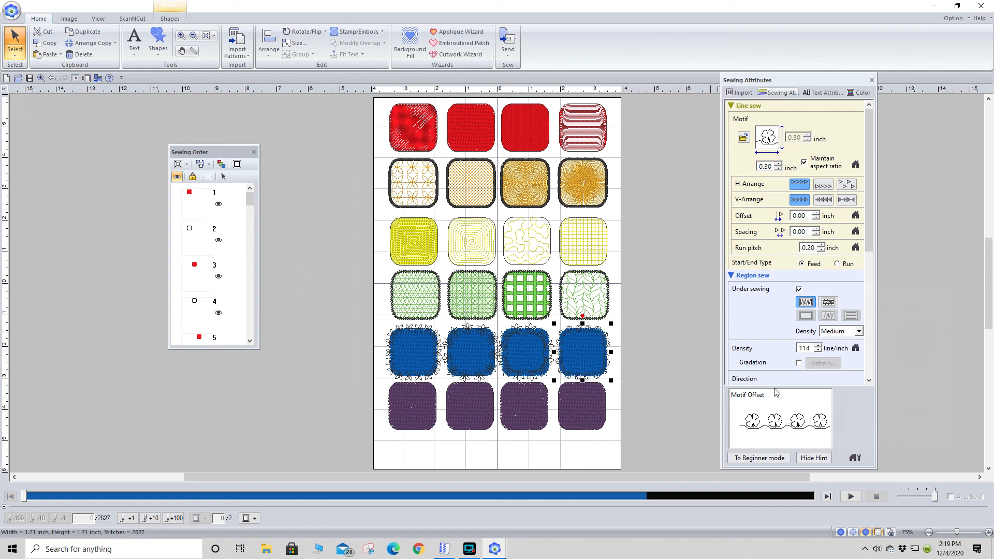
# Set the outline motif size of the fourth blue square to 0.40 inch.
pyautogui.click(770, 167)
pyautogui.press('BackSpace')
pyautogui.write('4')
pyautogui.press('Return')
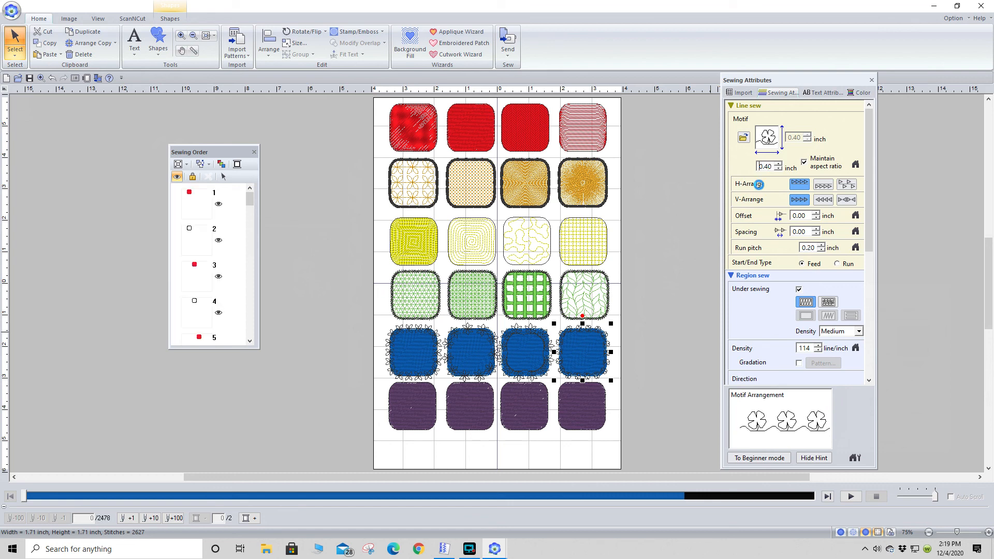